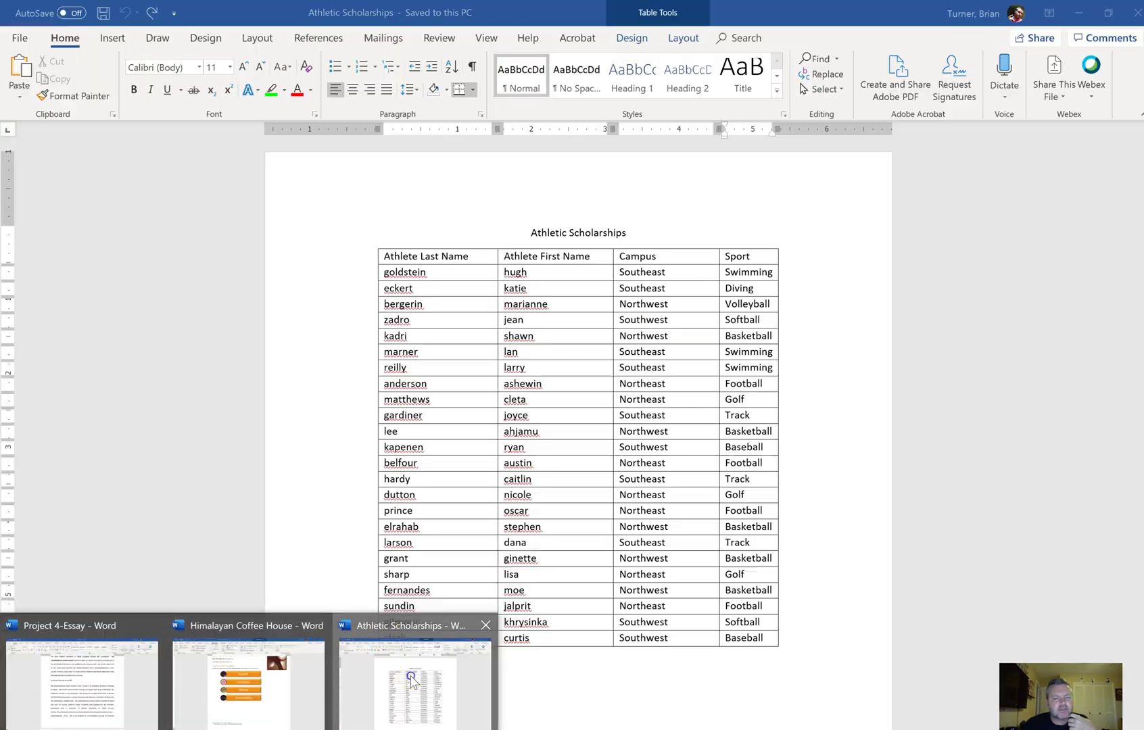
Step: Switch to the Athletic Scholarships Word document from the taskbar
click(413, 679)
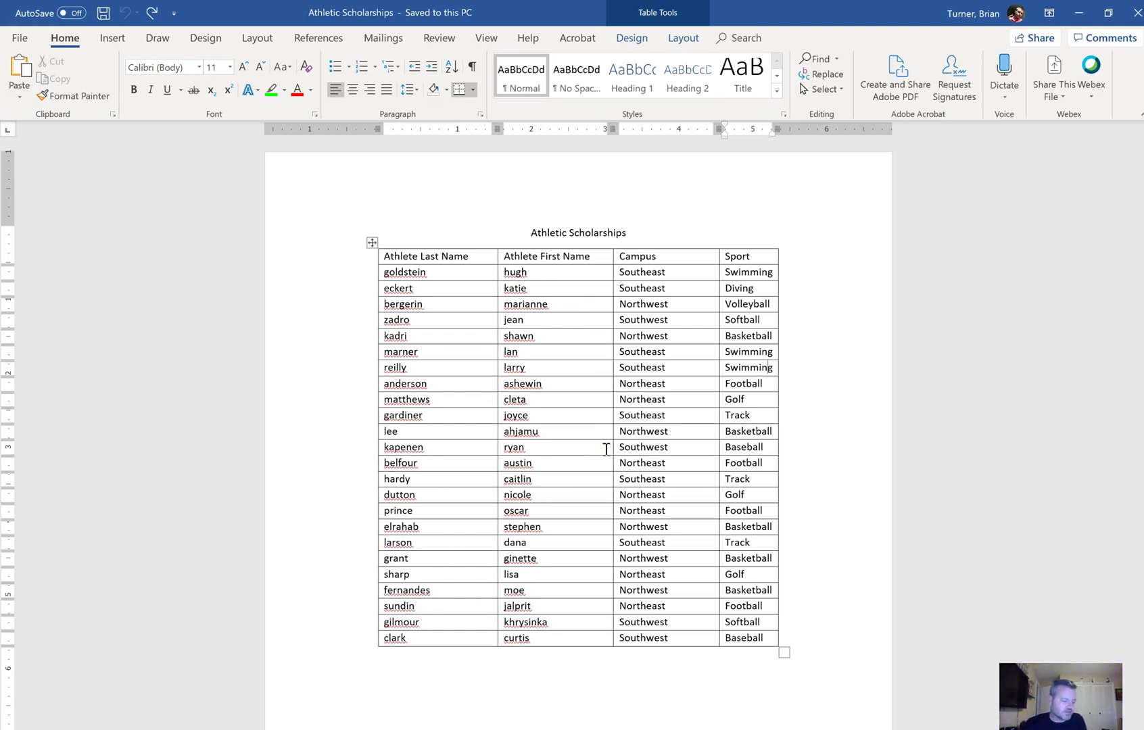
Step: Highlight the belfour (Northeast Football) table row in Bright Green
click(352, 468)
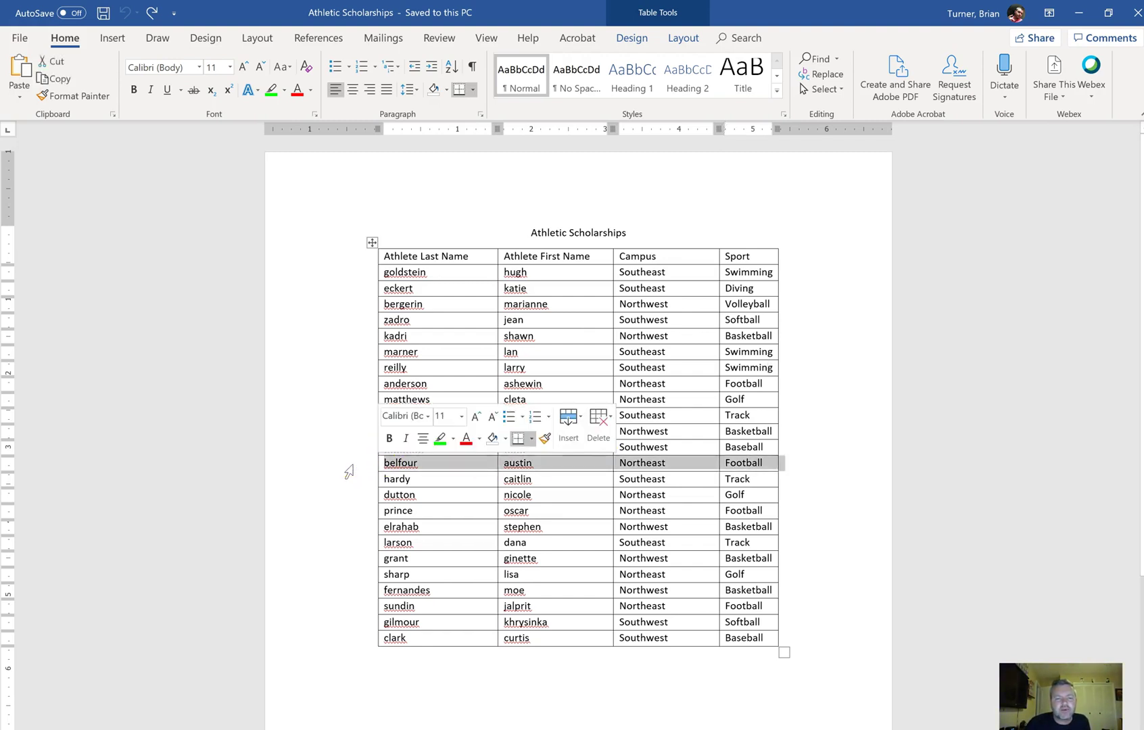
click(345, 475)
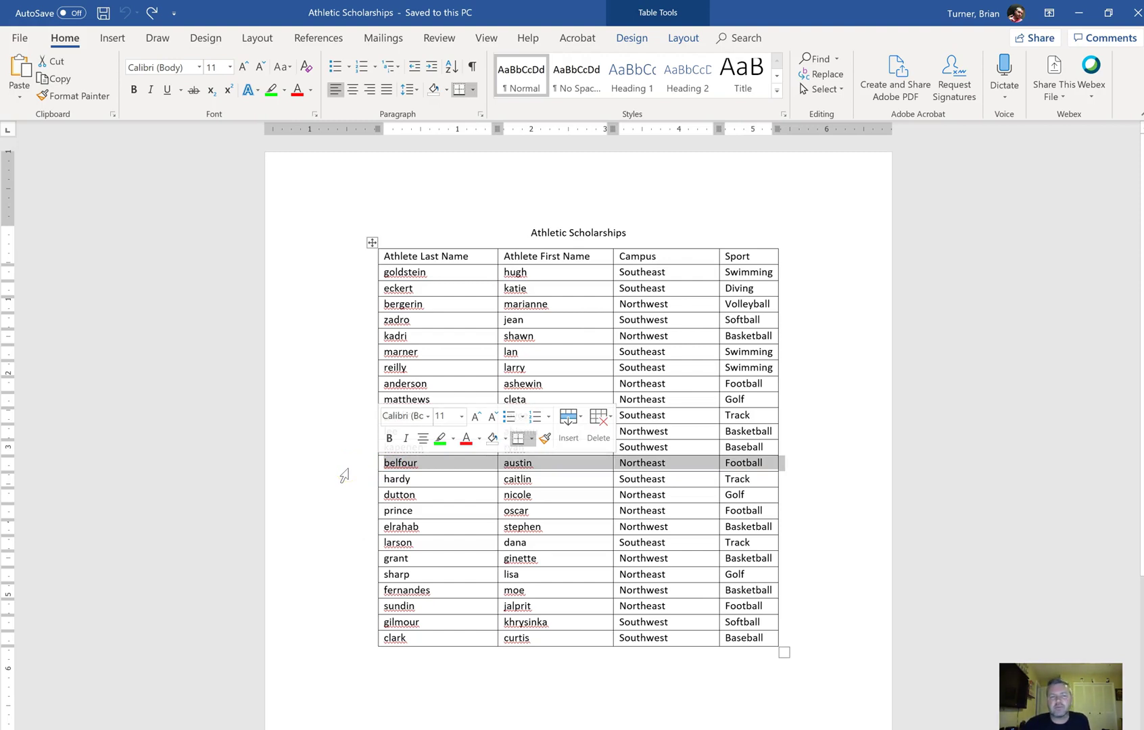
click(284, 90)
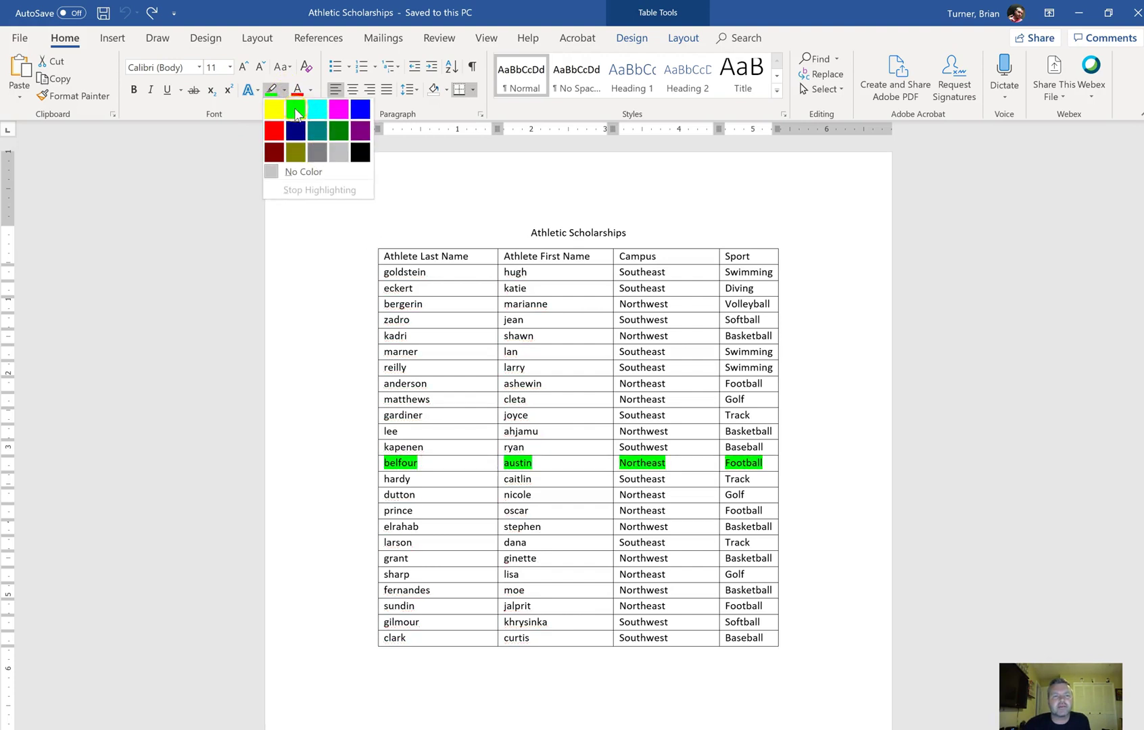
click(296, 112)
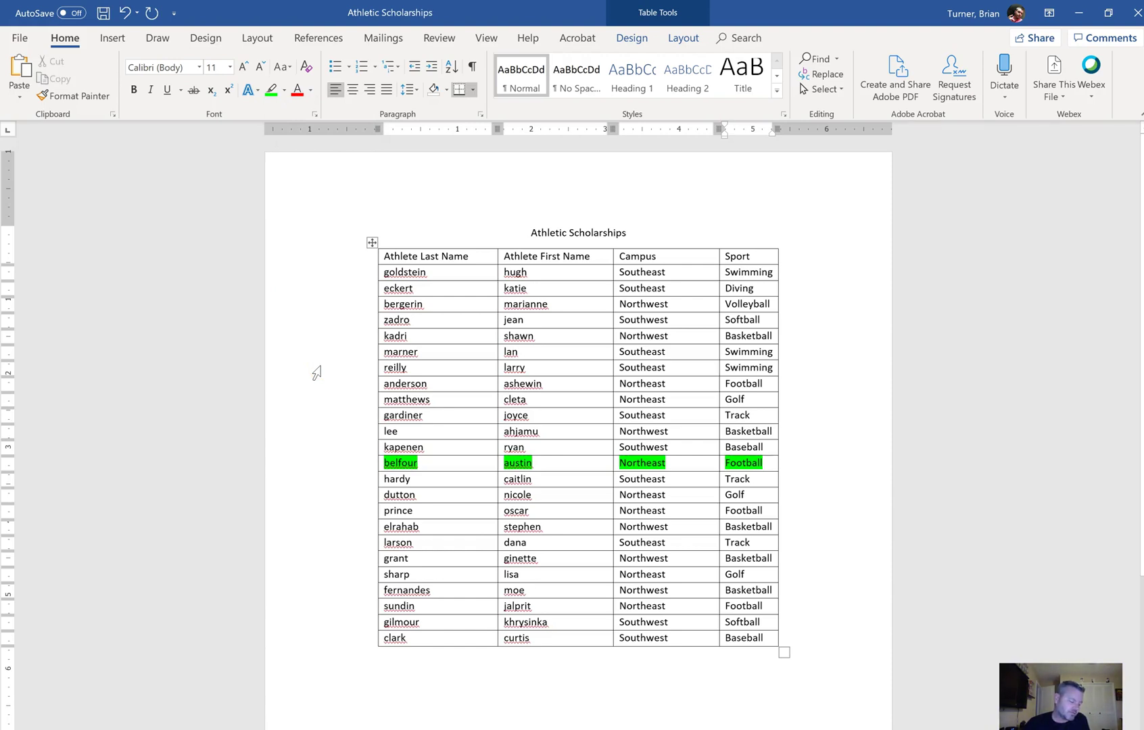
Step: Convert the Athletic Scholarships title line into gold-fill WordArt
triple_click(606, 231)
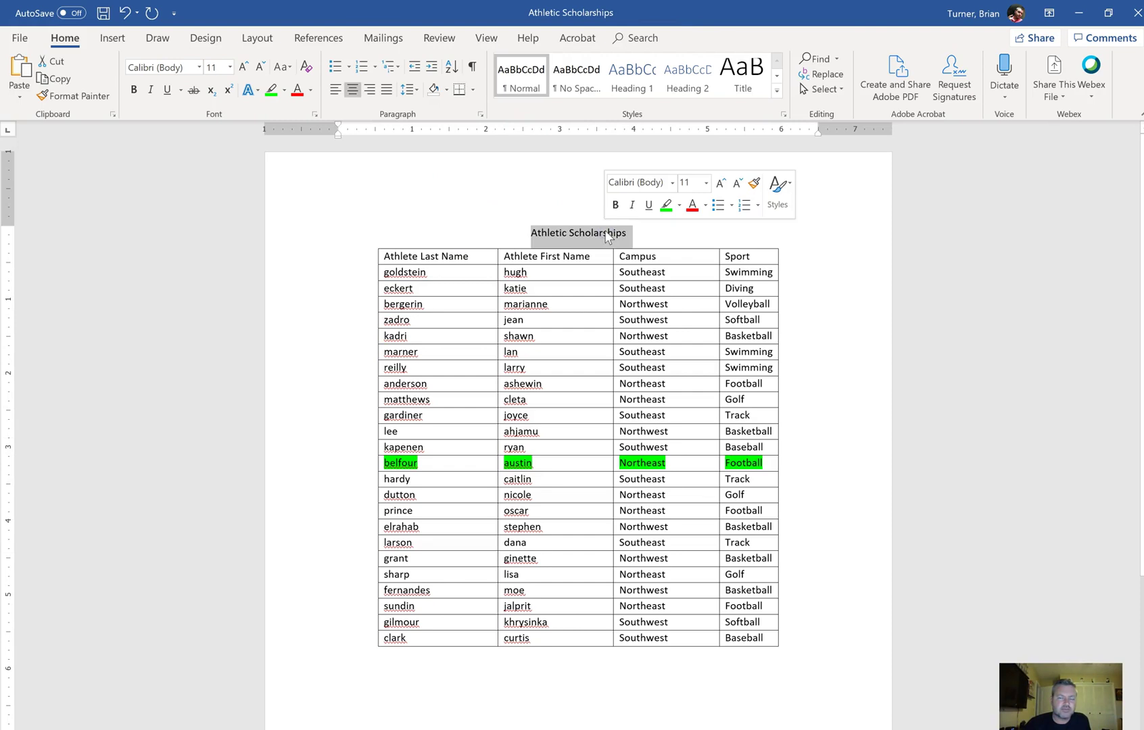
drag(575, 239, 572, 247)
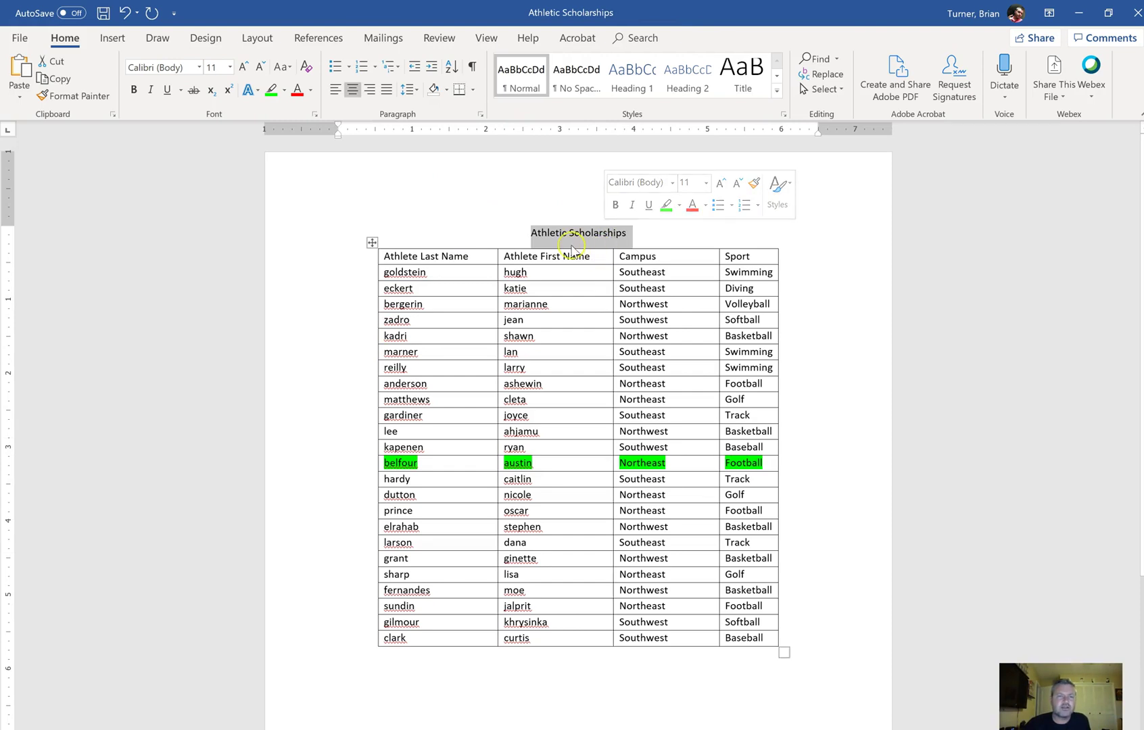
click(113, 38)
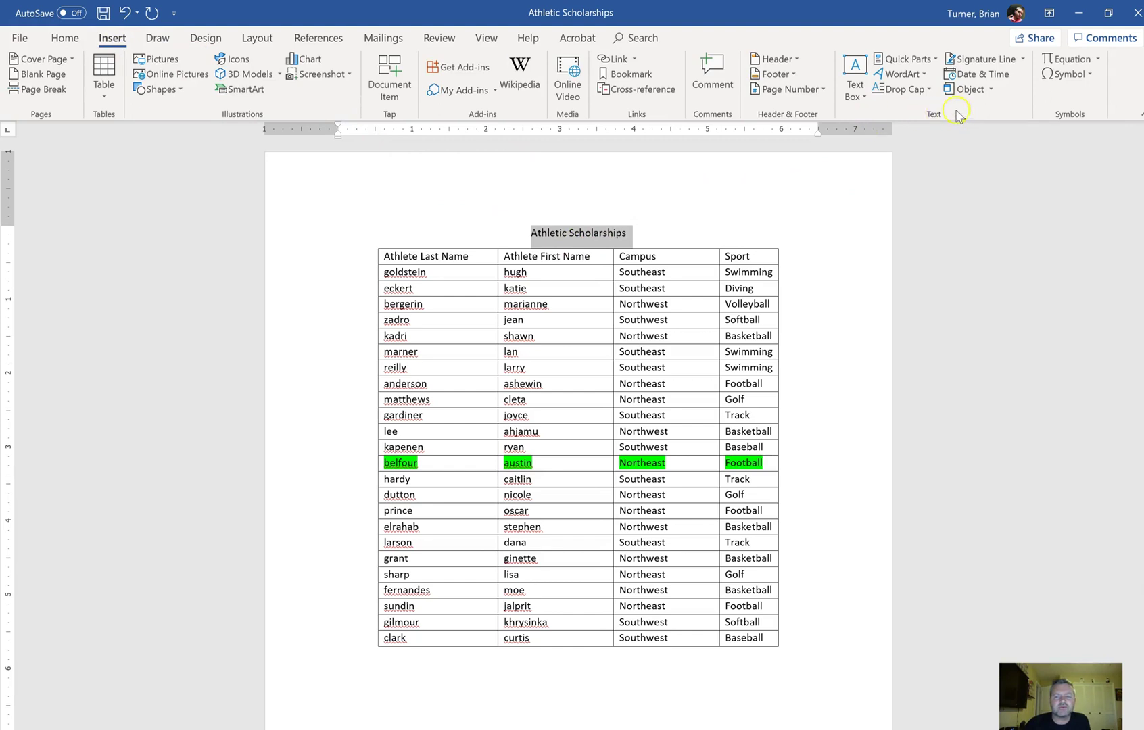
click(924, 75)
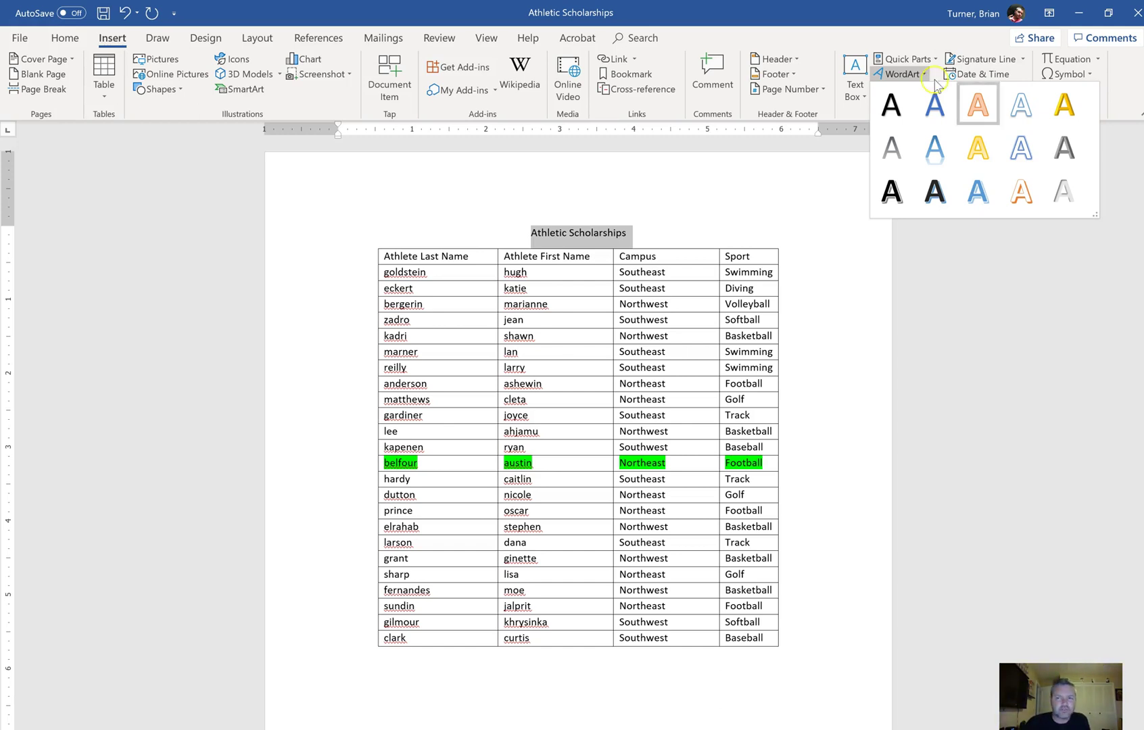
click(1064, 105)
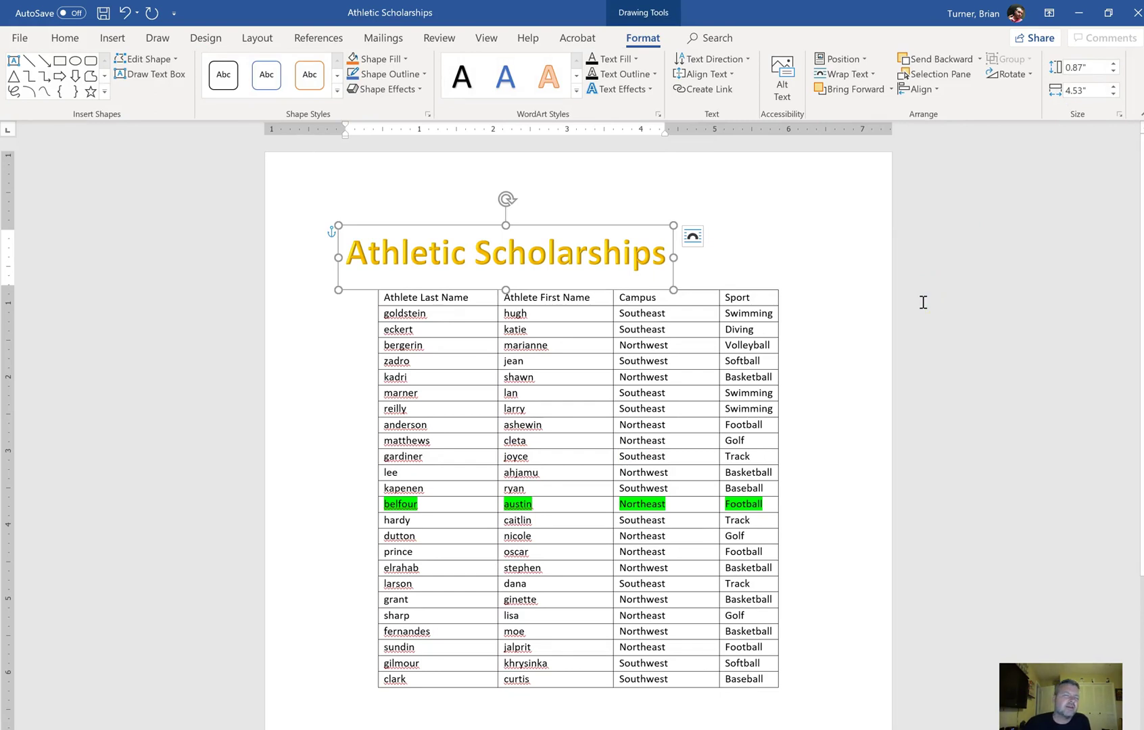
click(66, 39)
click(352, 95)
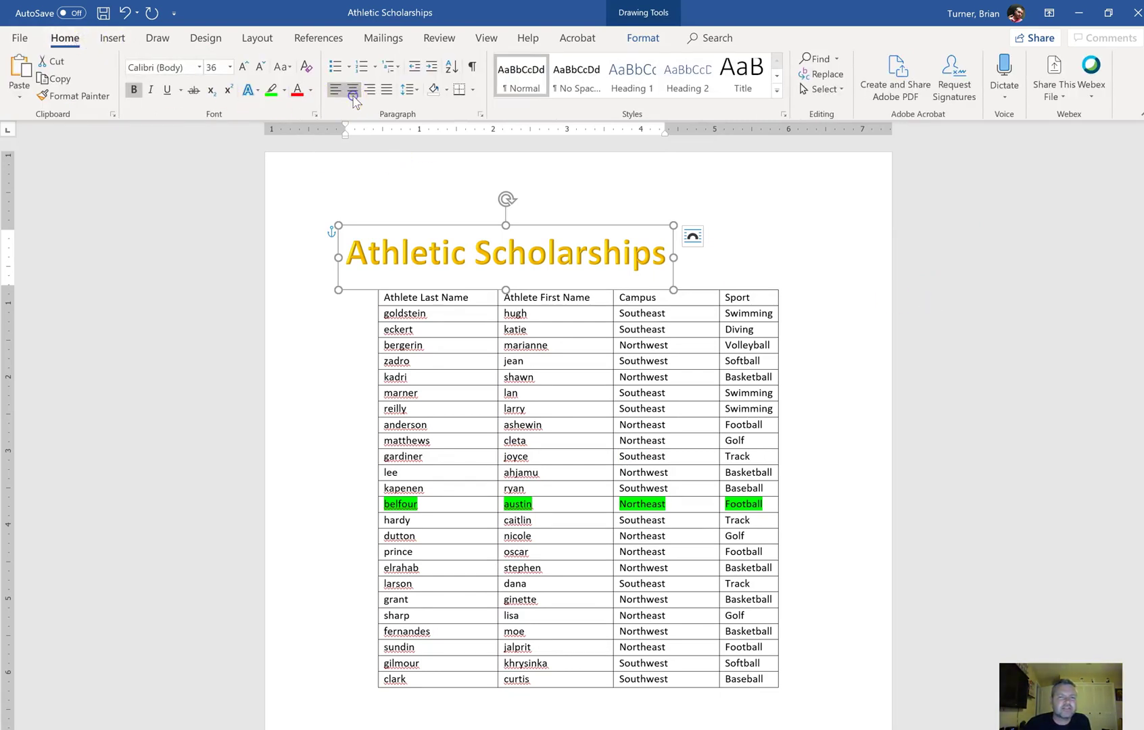
click(352, 89)
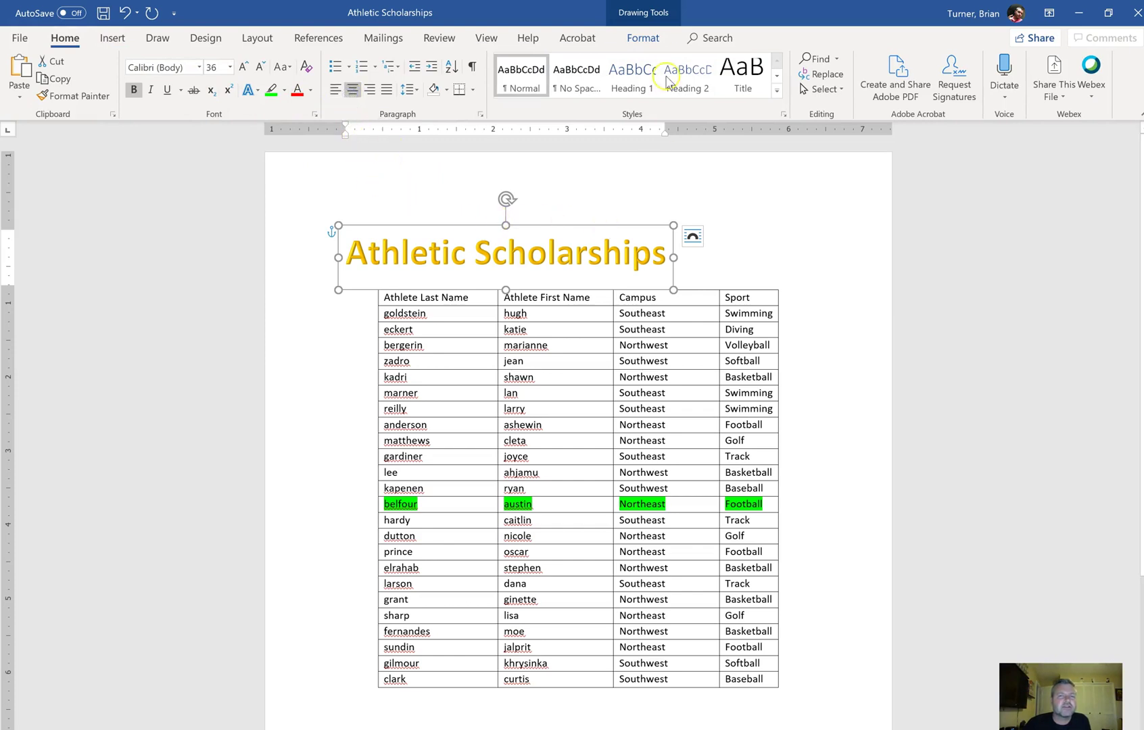
click(643, 39)
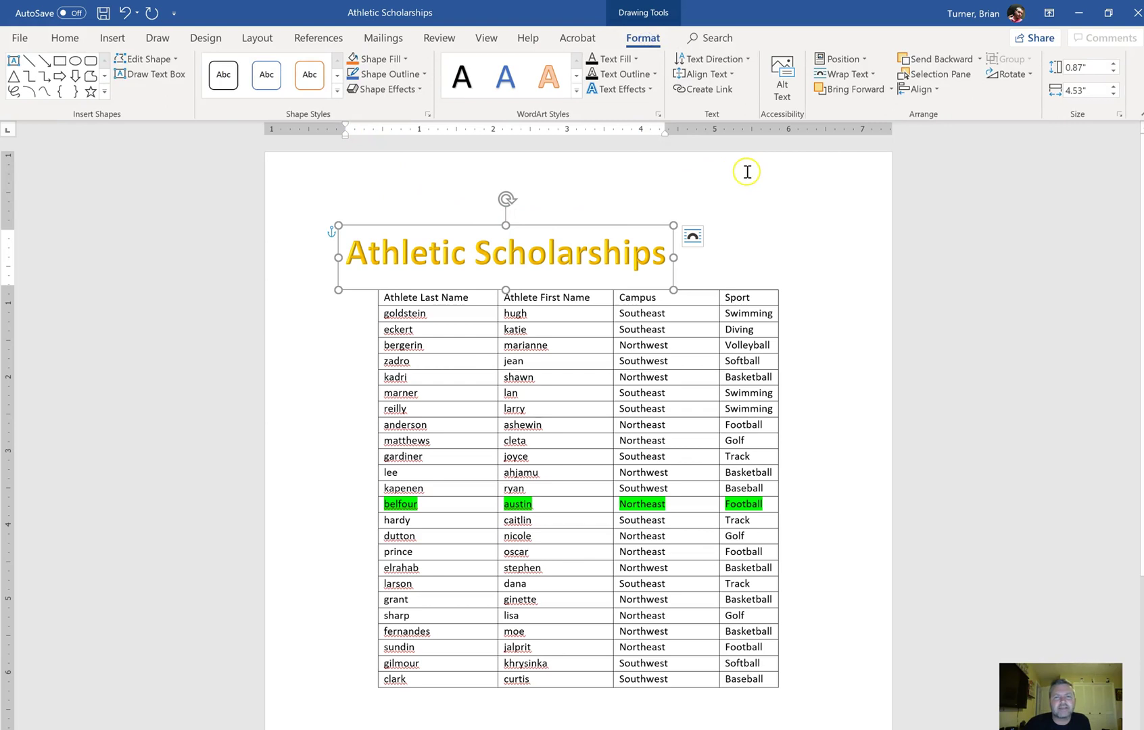
click(851, 61)
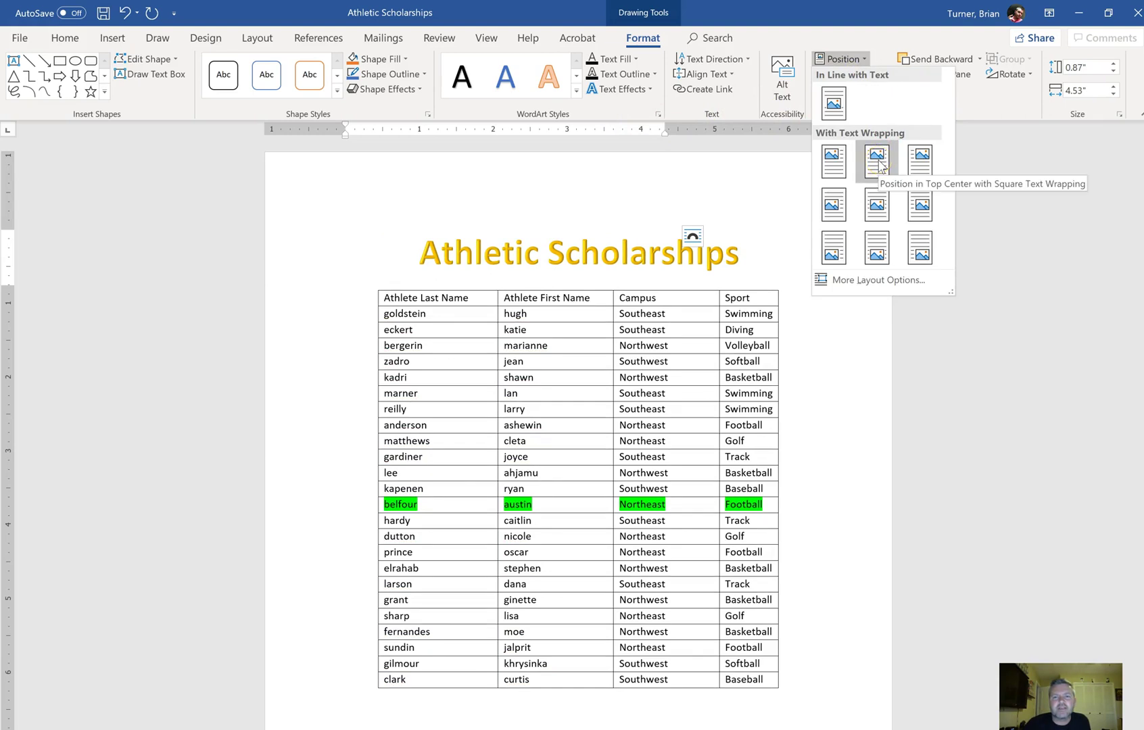
click(770, 165)
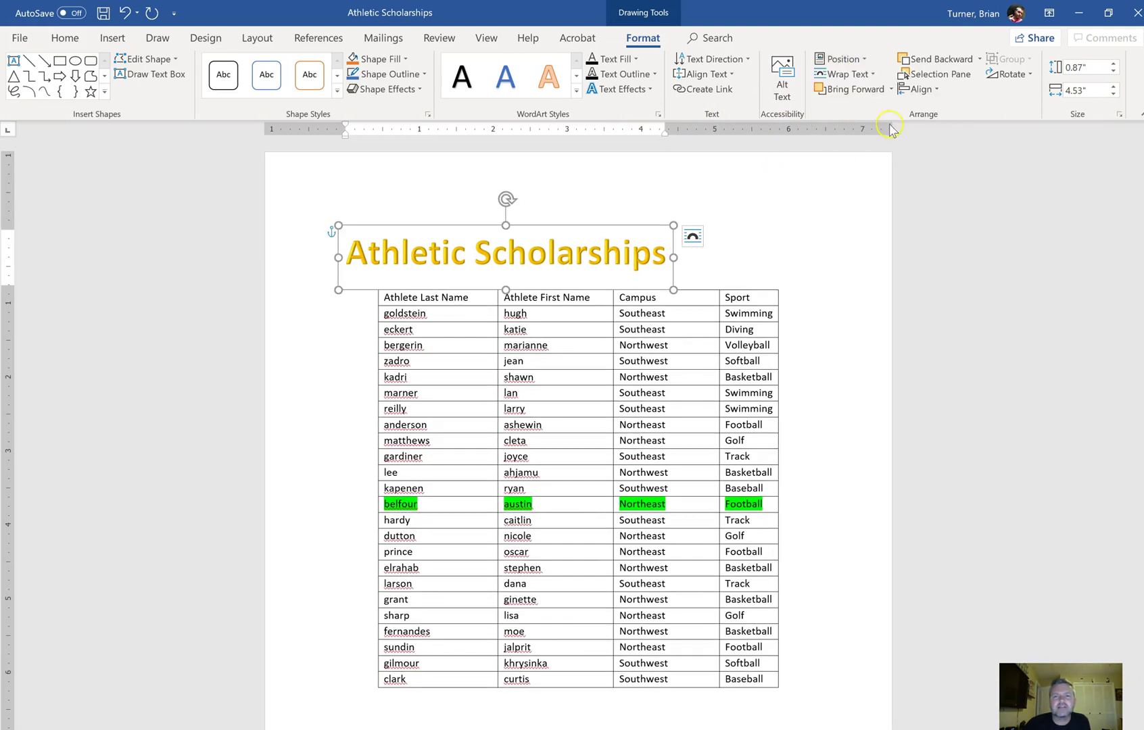
click(932, 93)
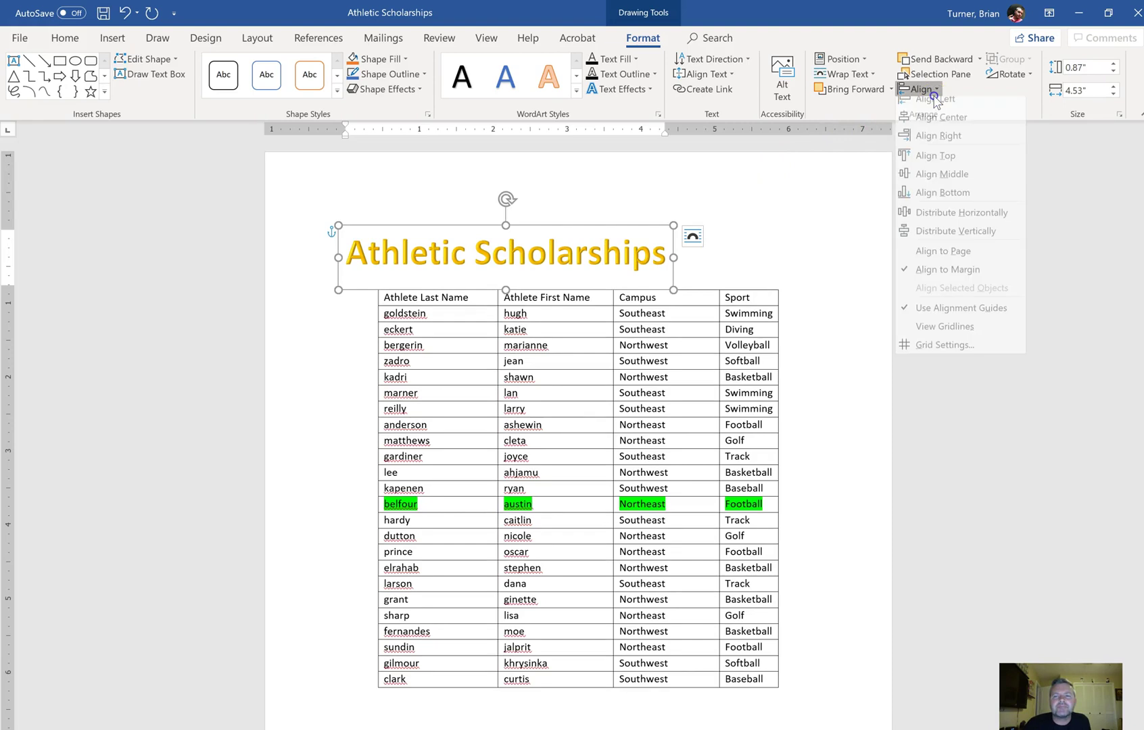
click(942, 120)
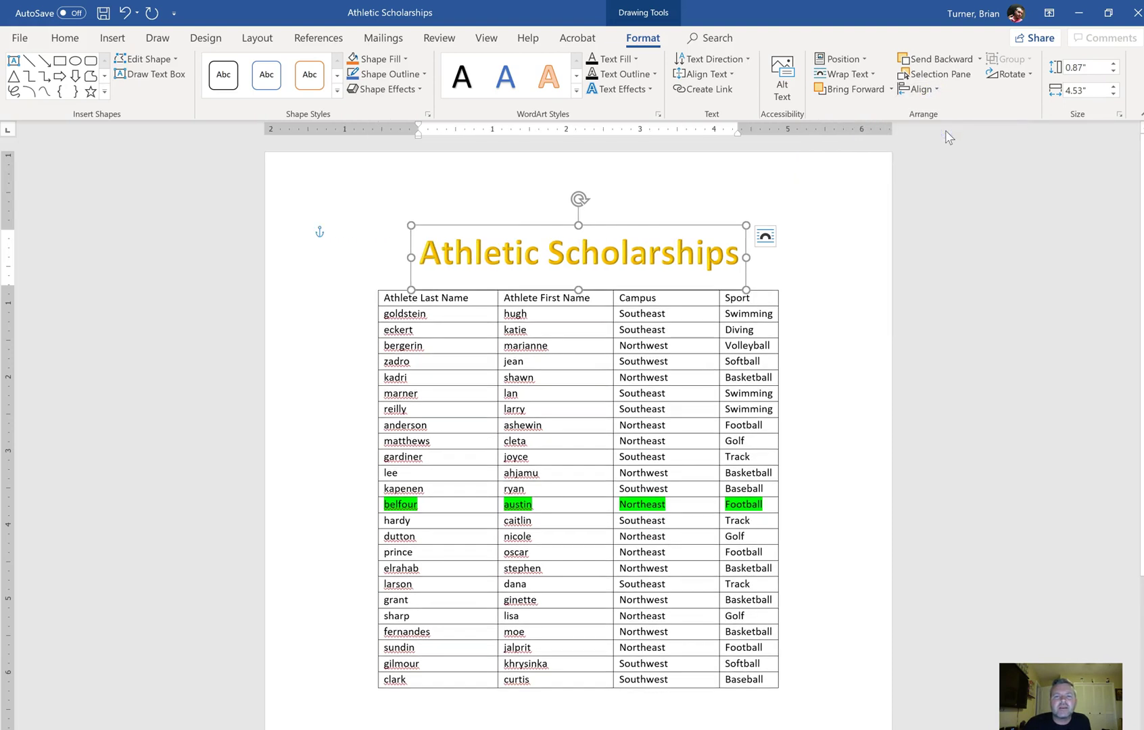
click(127, 16)
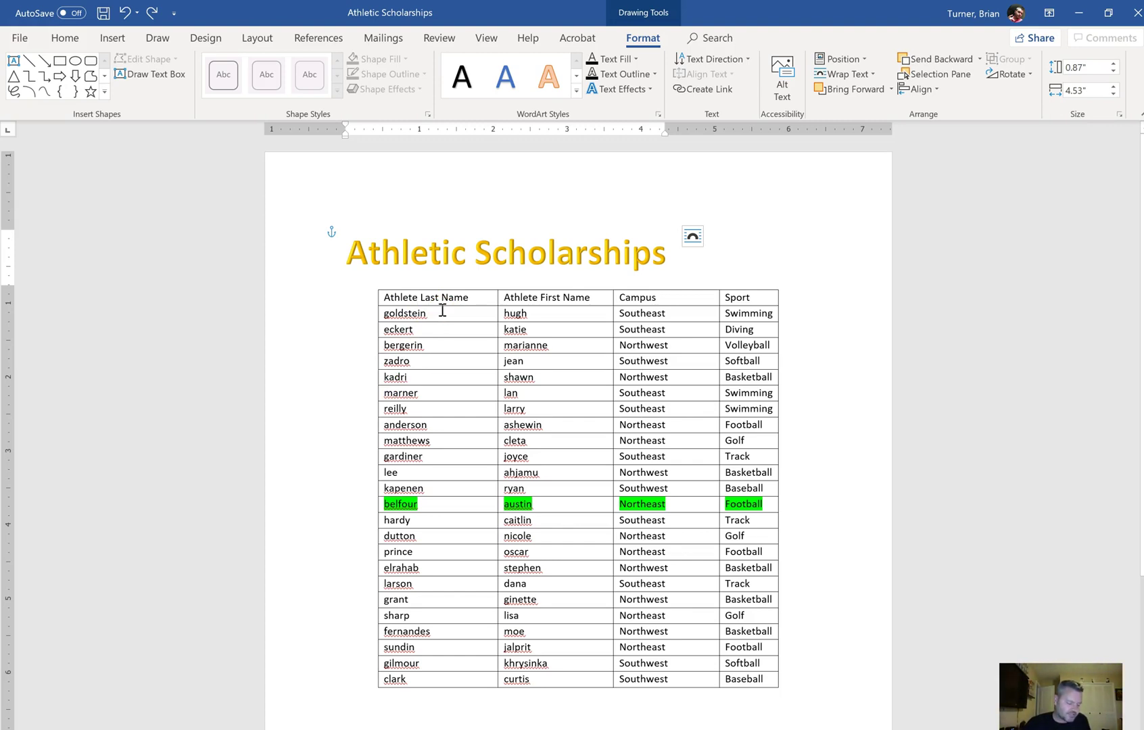
Step: Replace every 'Football' in the table with 'Soccer' using Replace All
click(741, 505)
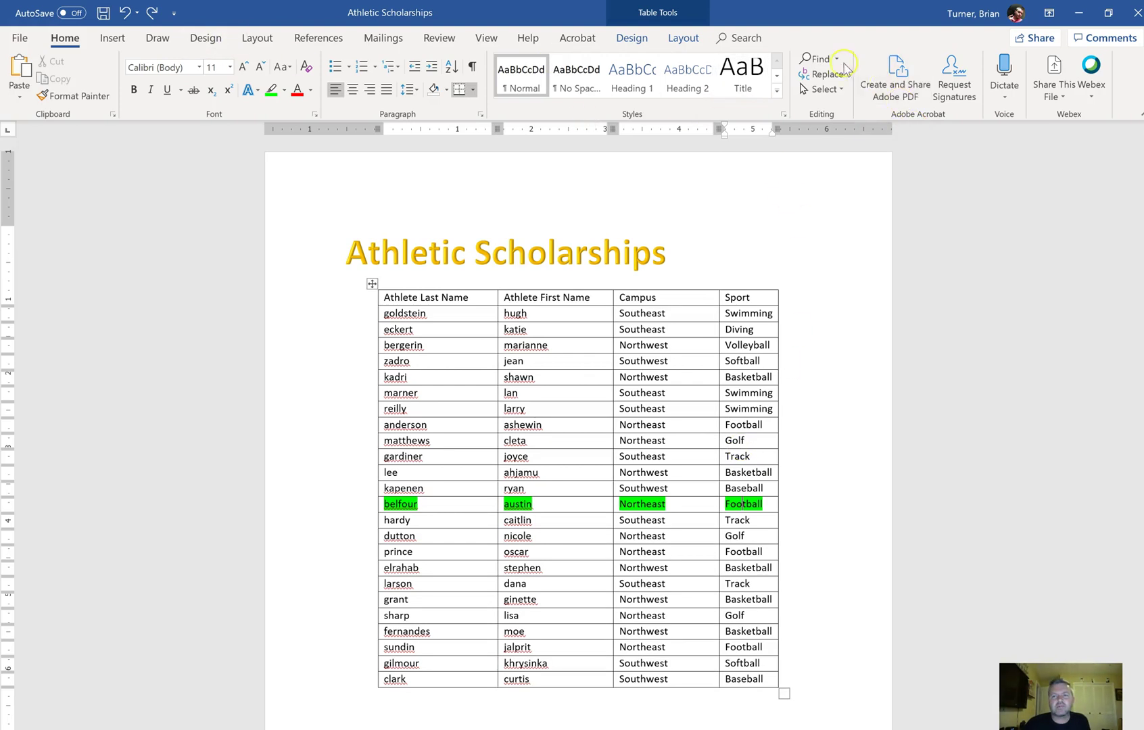
click(831, 74)
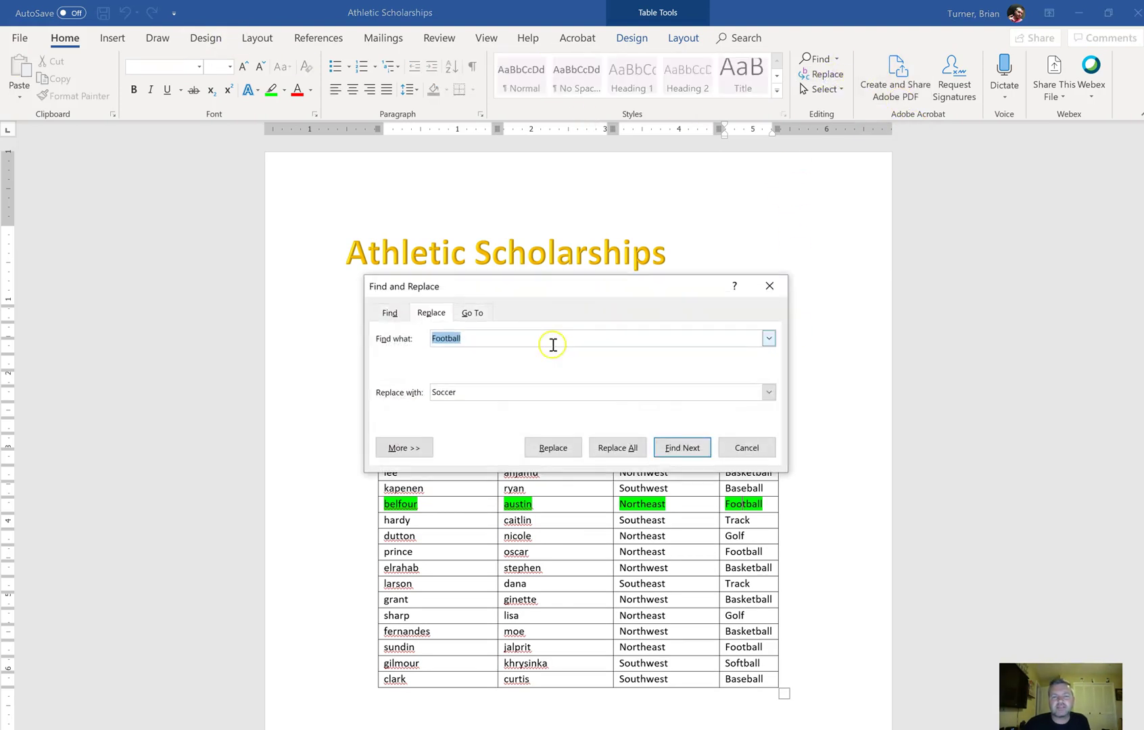
click(493, 337)
click(476, 393)
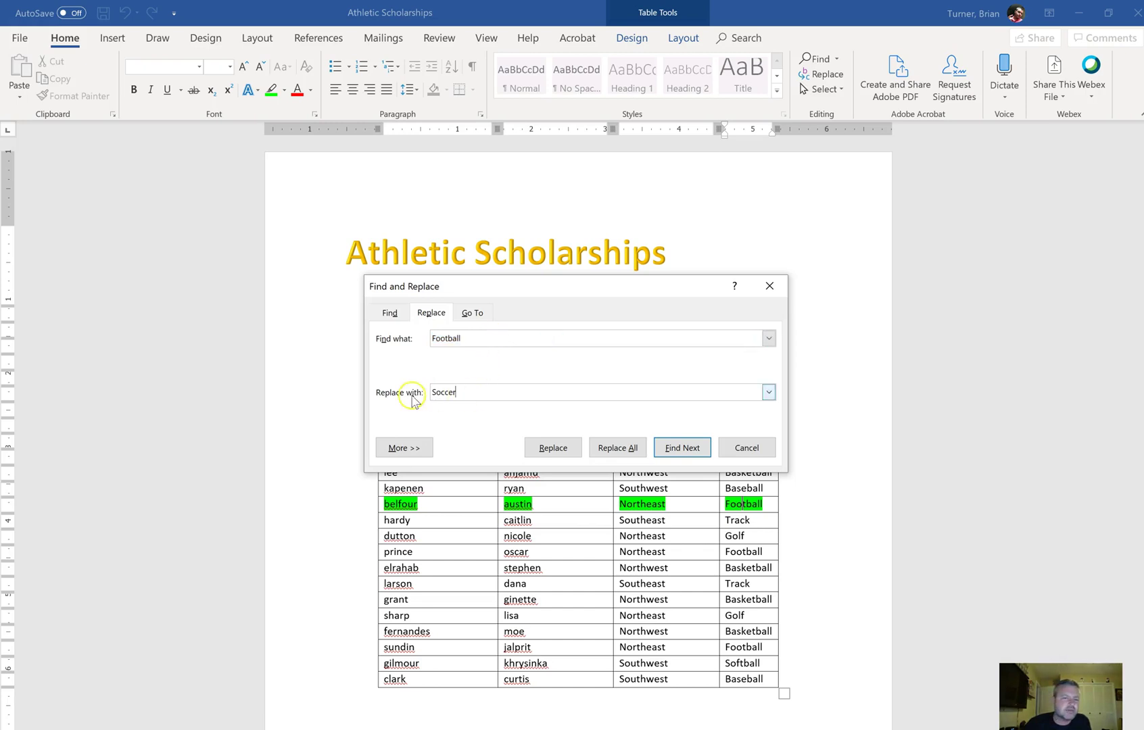
click(620, 450)
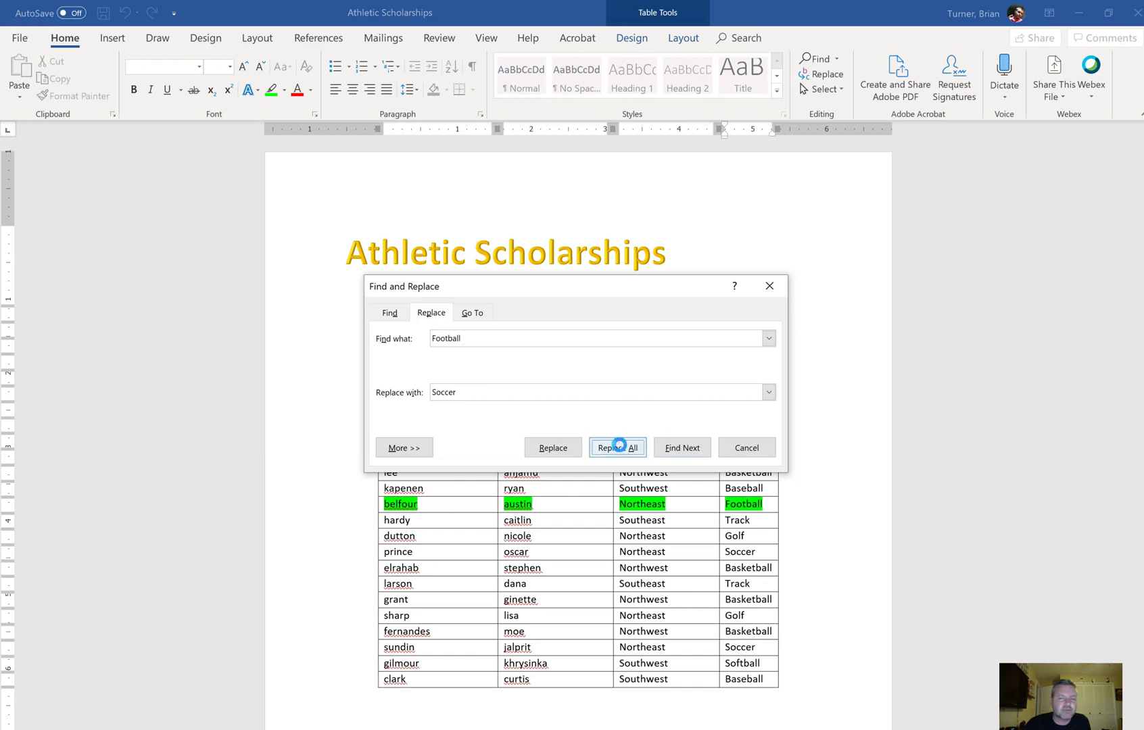
click(581, 436)
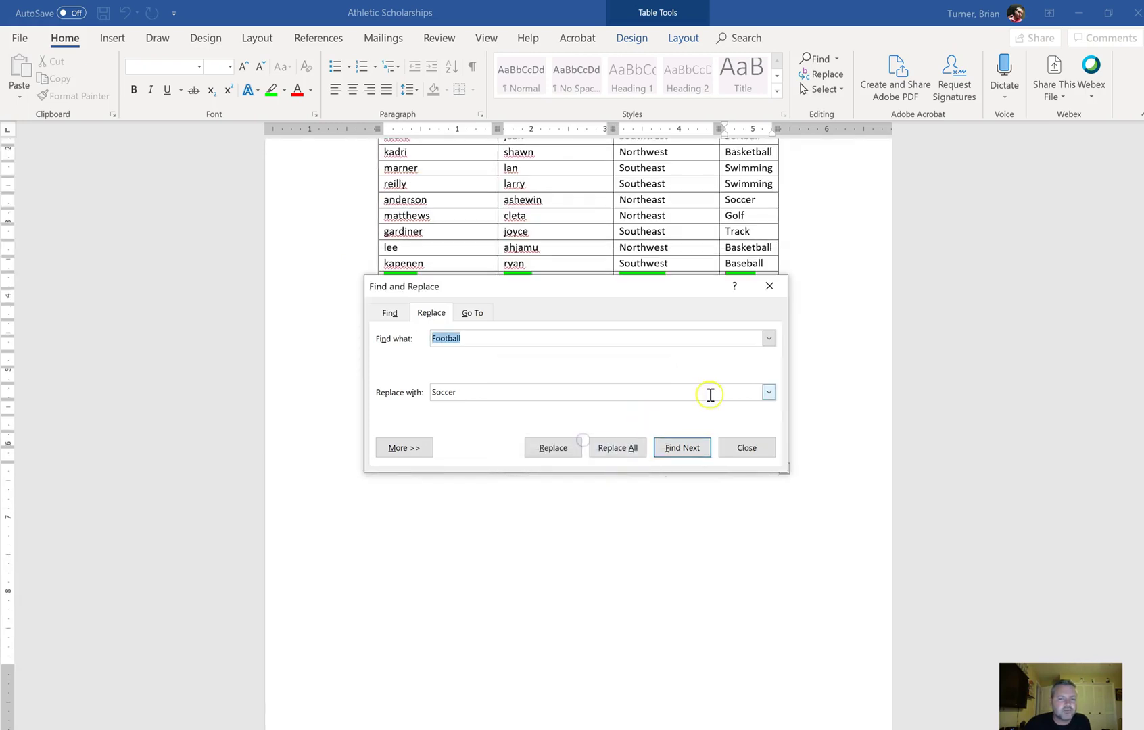
click(747, 449)
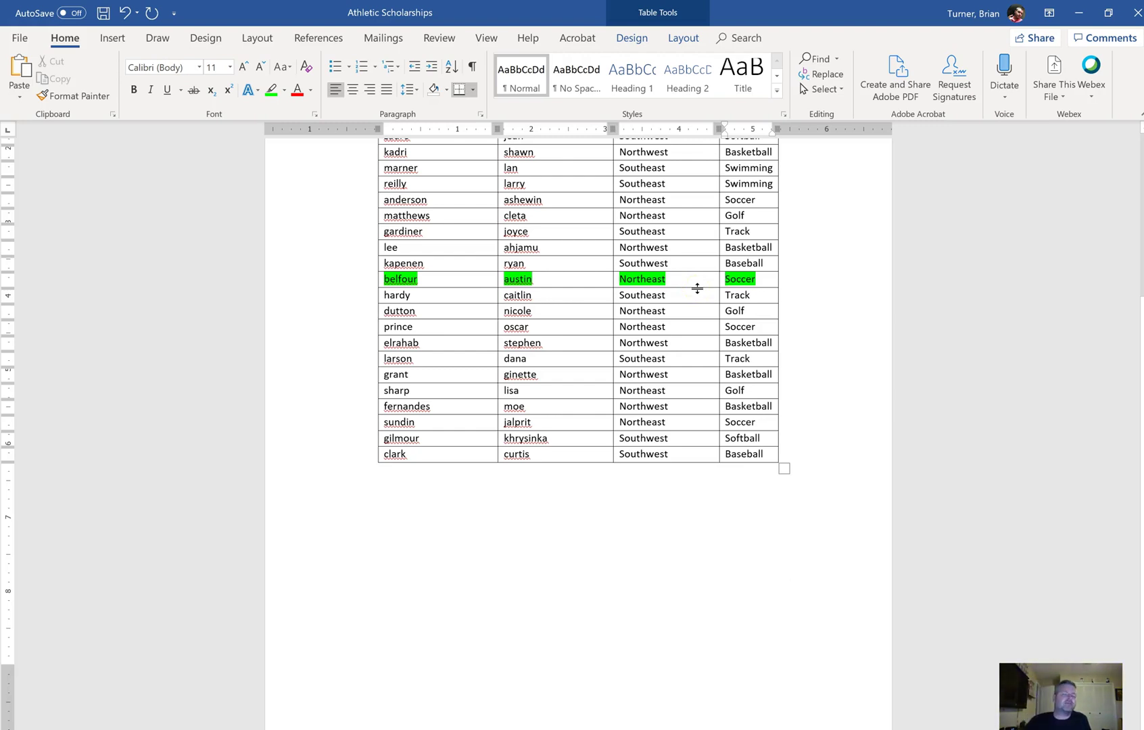
click(623, 374)
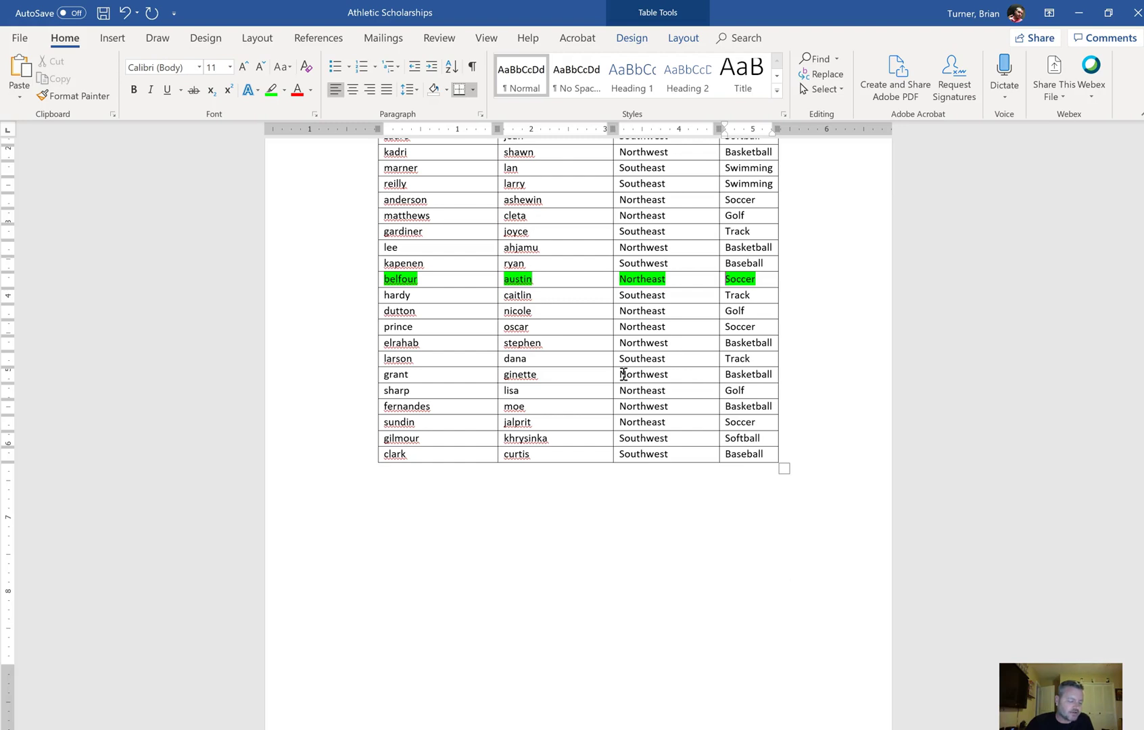
Step: Draw a Wave shape from Stars and Banners just below the table
click(113, 39)
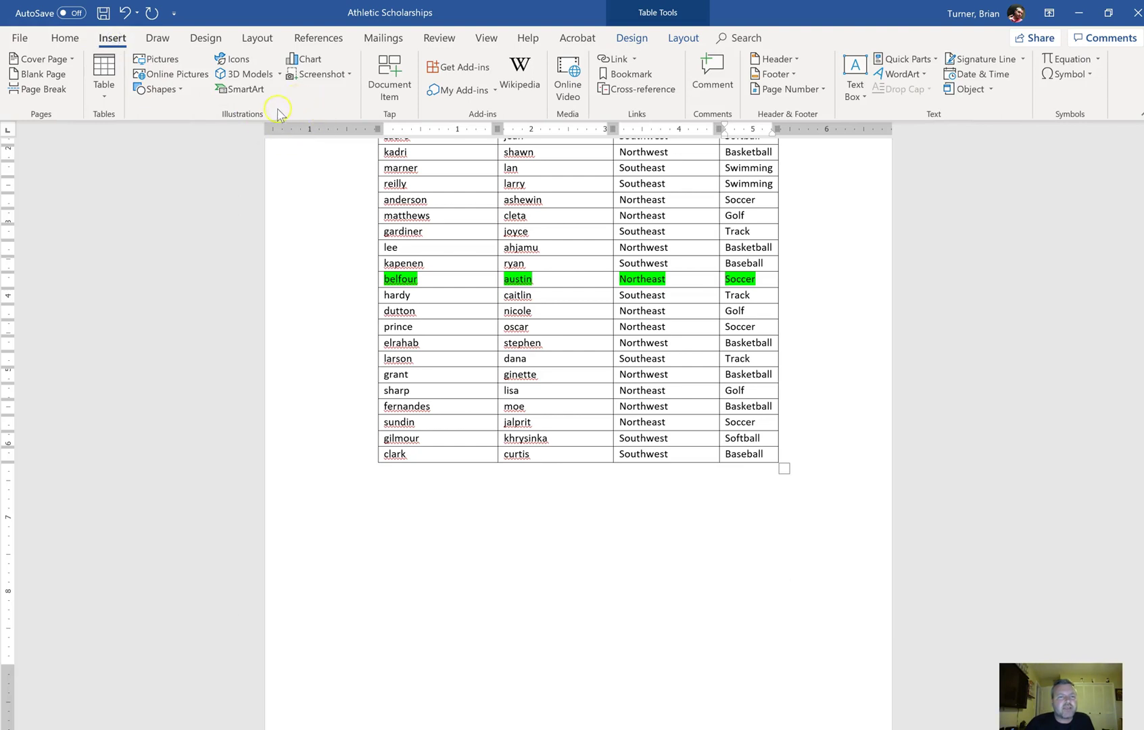
click(157, 89)
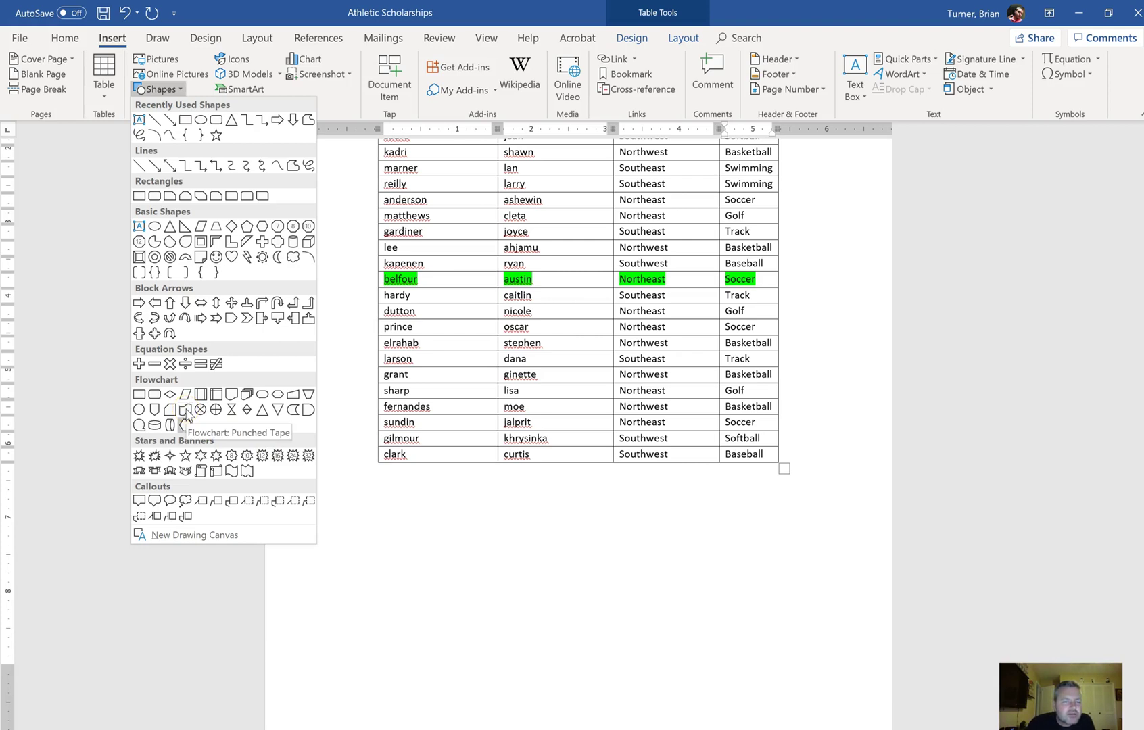
click(232, 472)
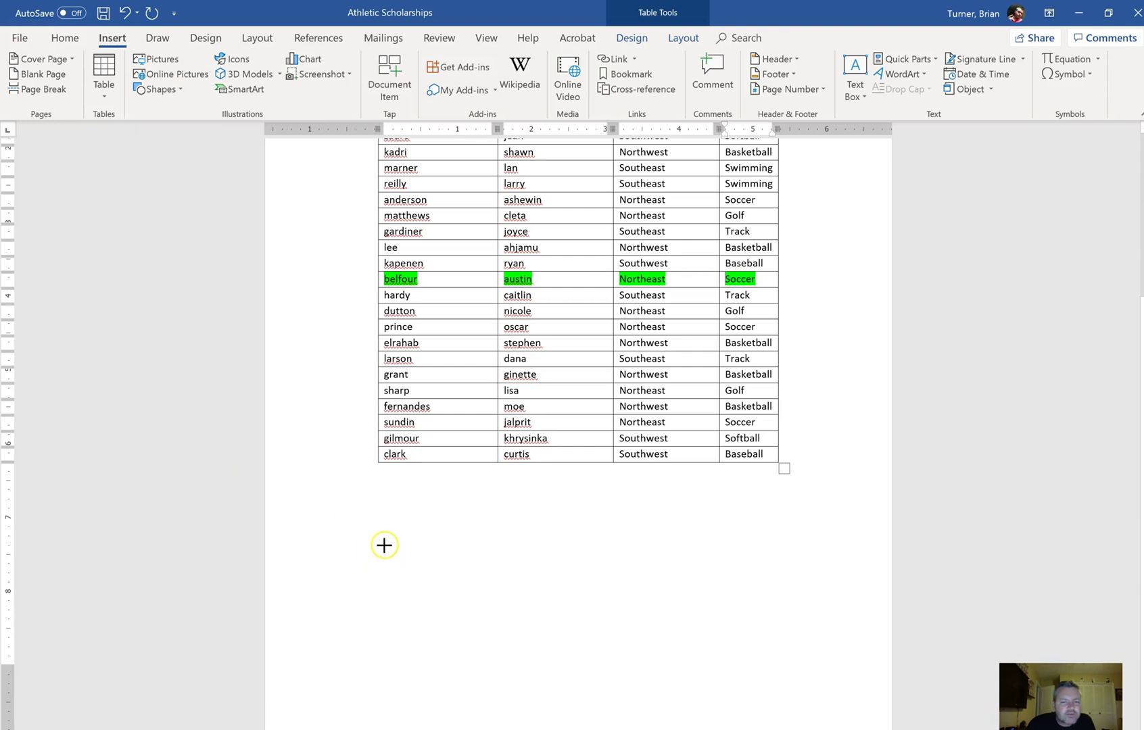
mouse_move(395, 521)
mouse_down()
mouse_move(470, 590)
mouse_move(664, 646)
mouse_up()
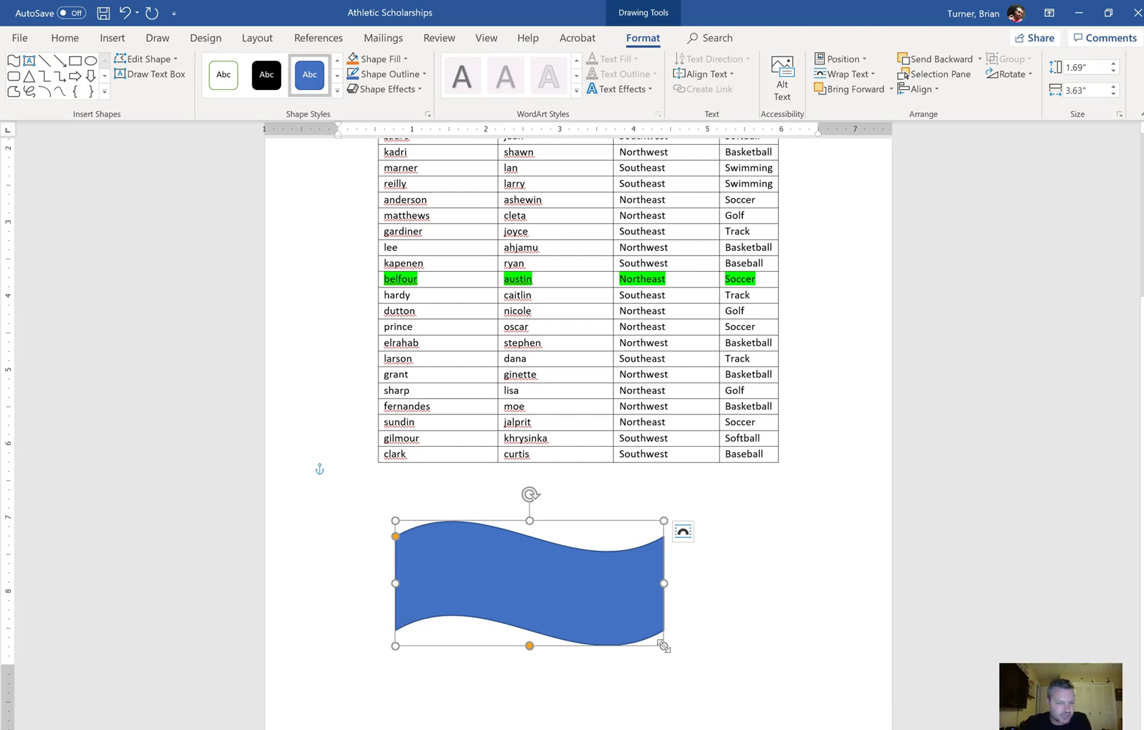
Step: Type 'All matches begin in October!' into the wave banner
text(All matches begin in Oc)
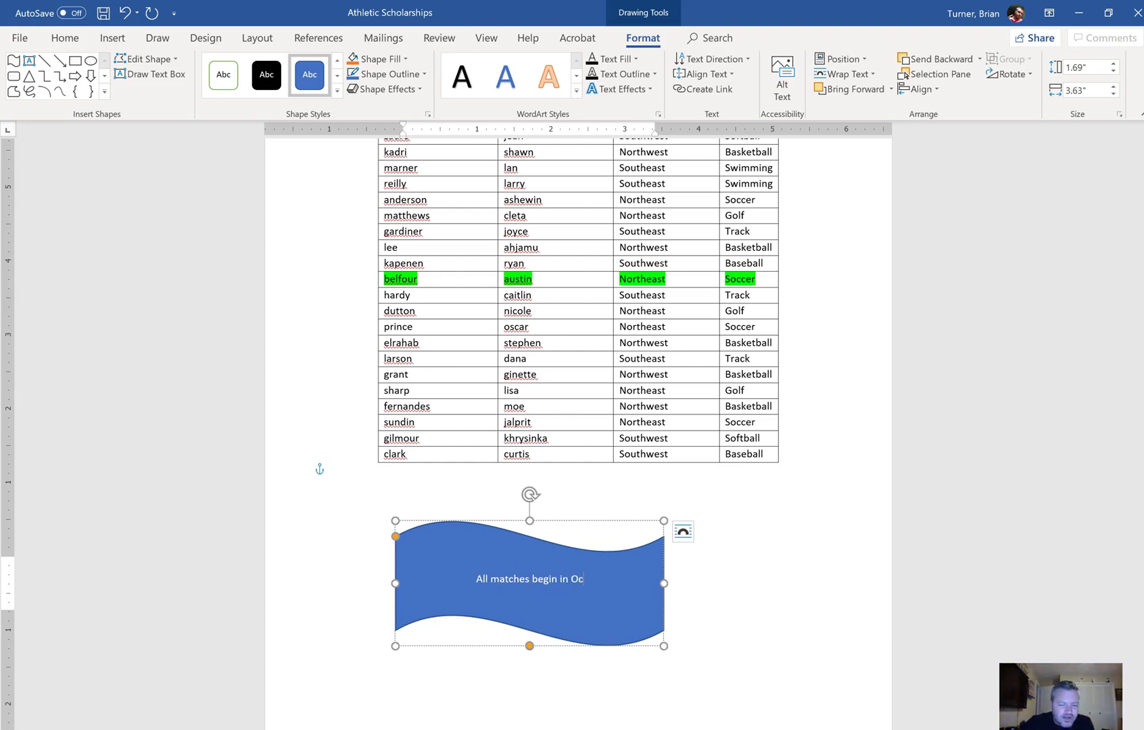
text(tober!)
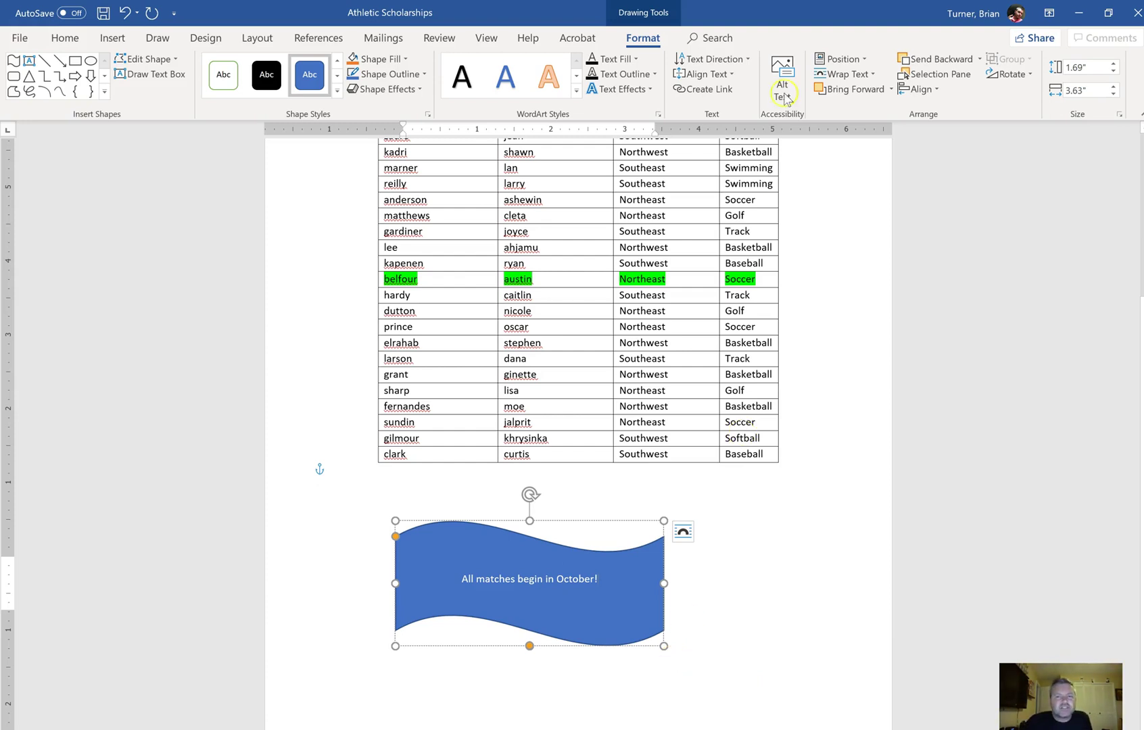
click(850, 63)
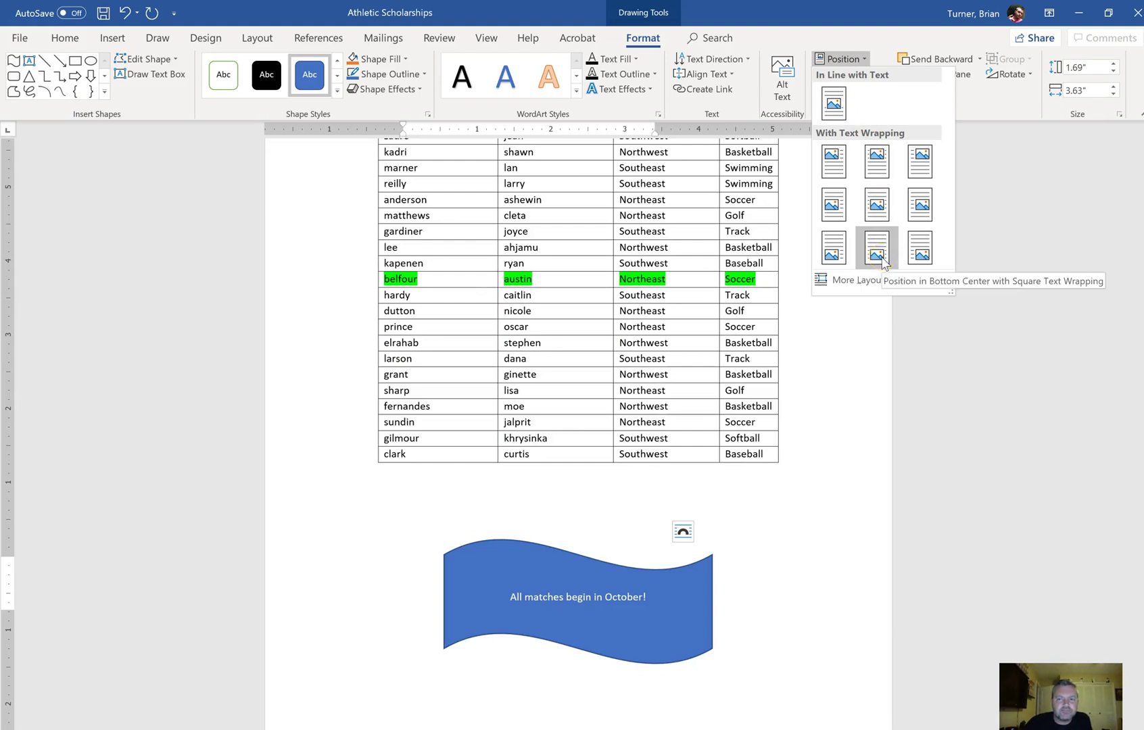
Step: Position the banner Centered horizontally and Bottom vertically, both relative to Page
click(881, 260)
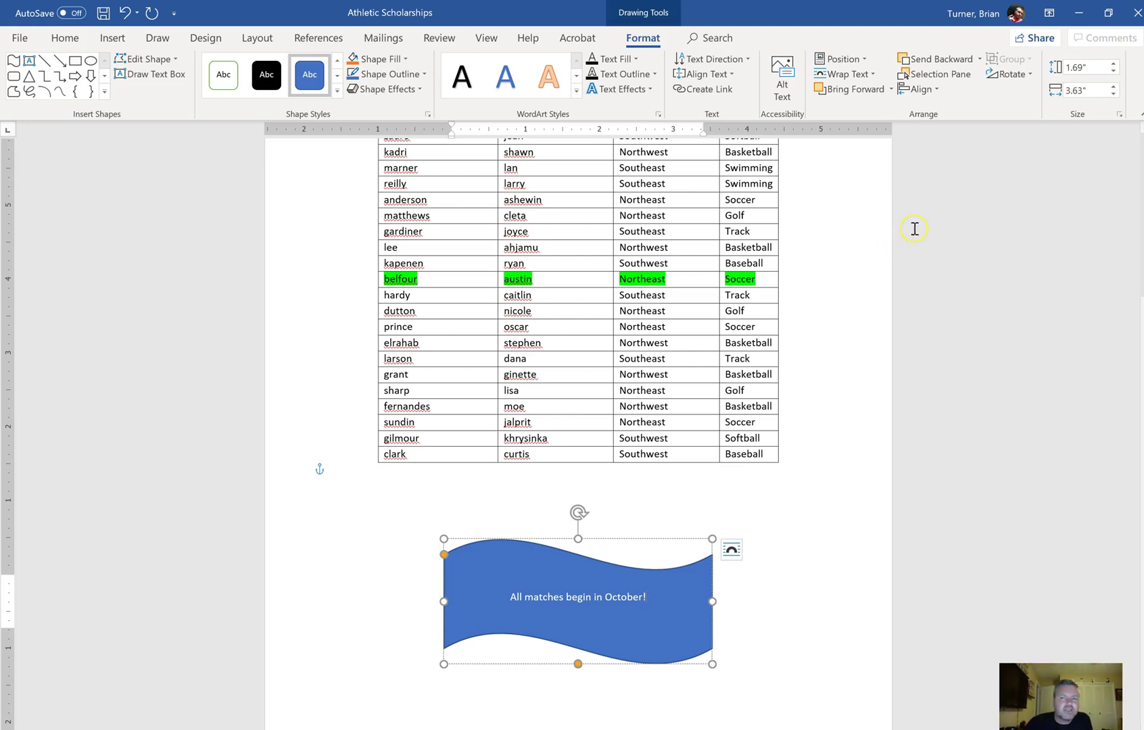
click(865, 60)
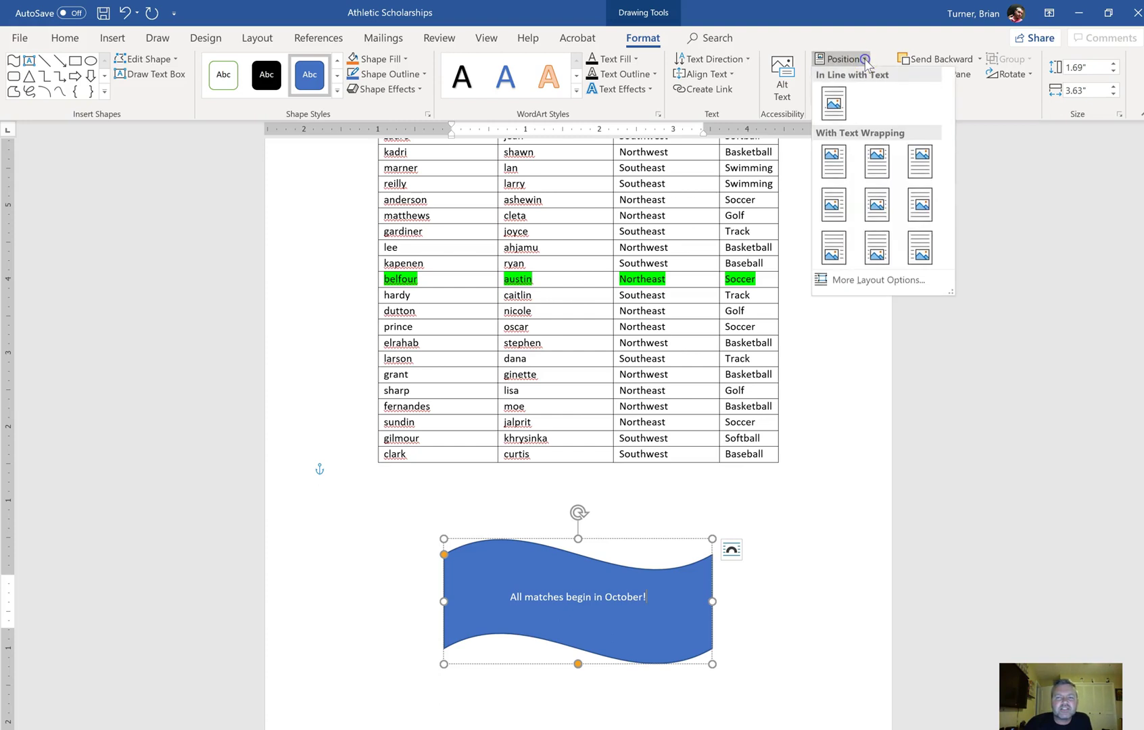
click(852, 282)
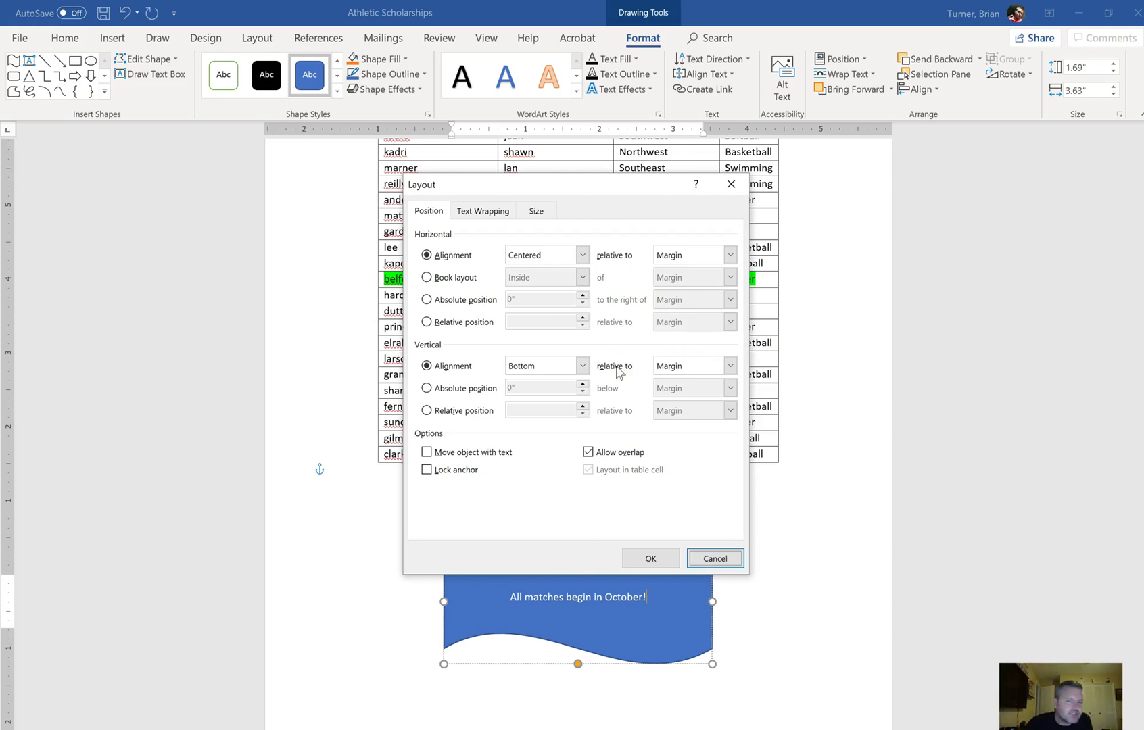
click(553, 264)
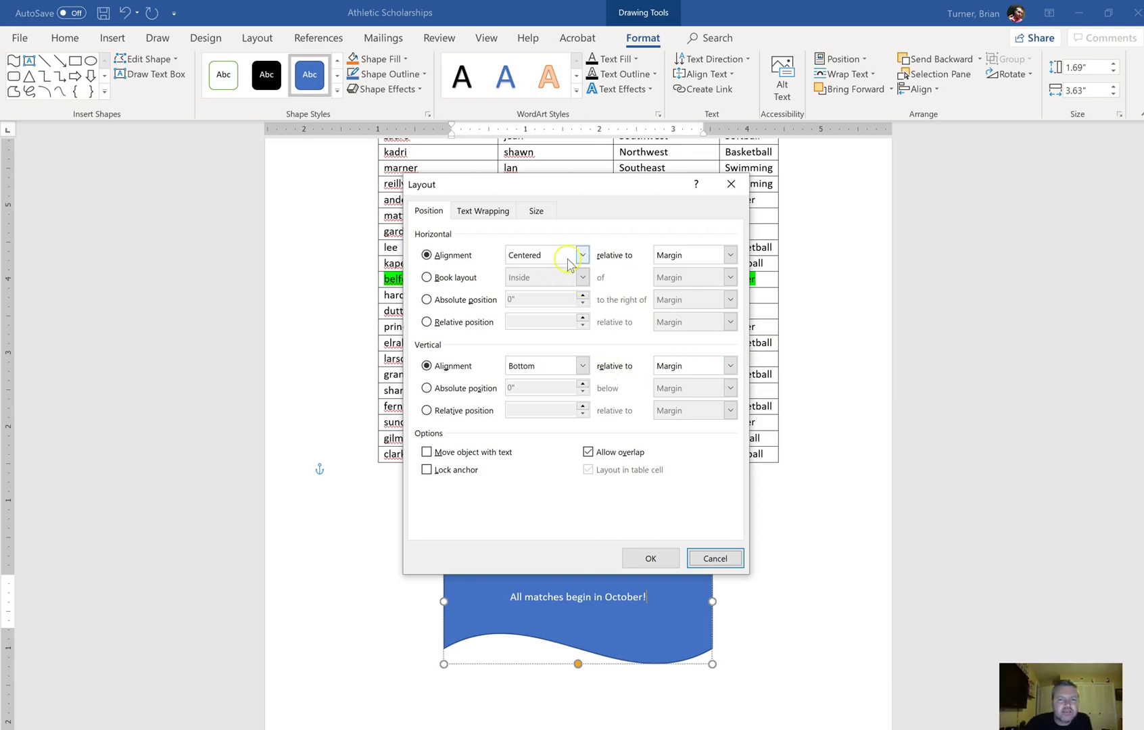
click(680, 255)
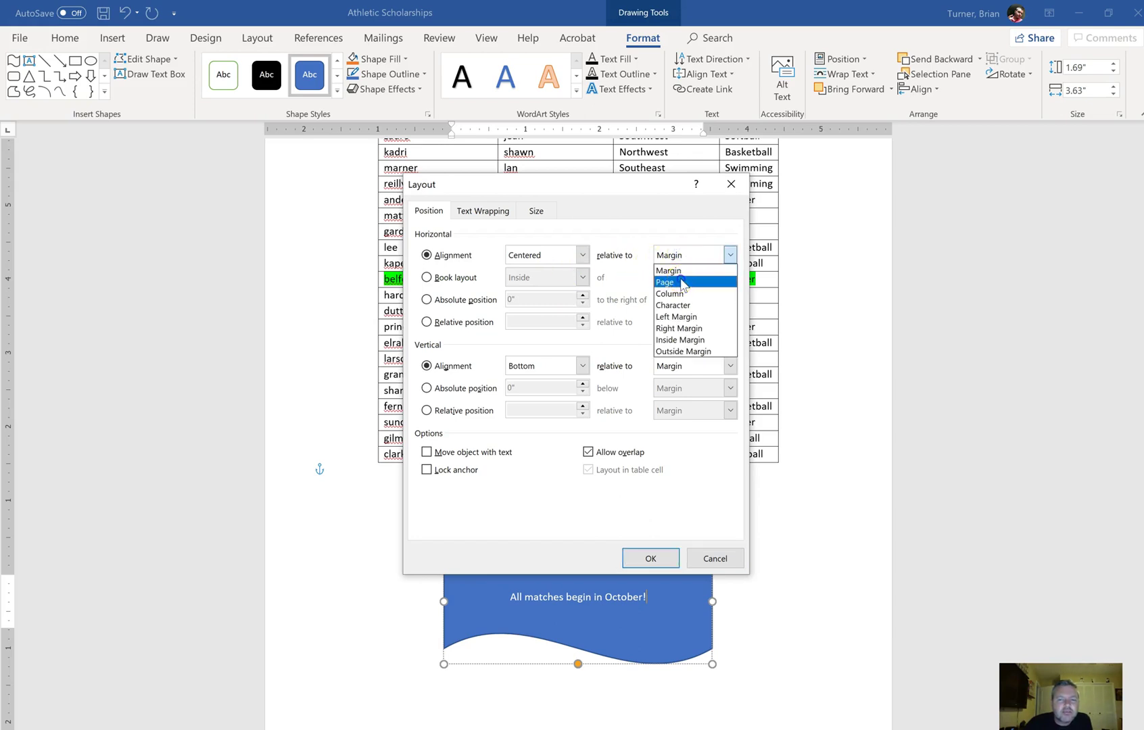
click(682, 282)
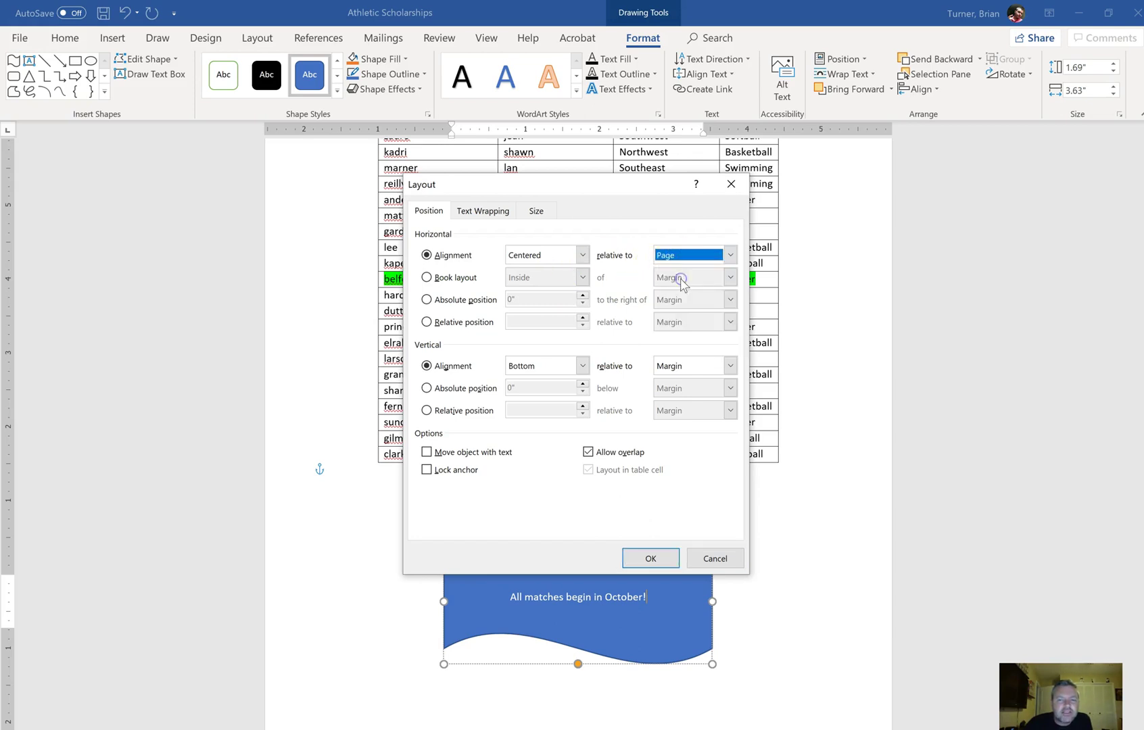
click(545, 366)
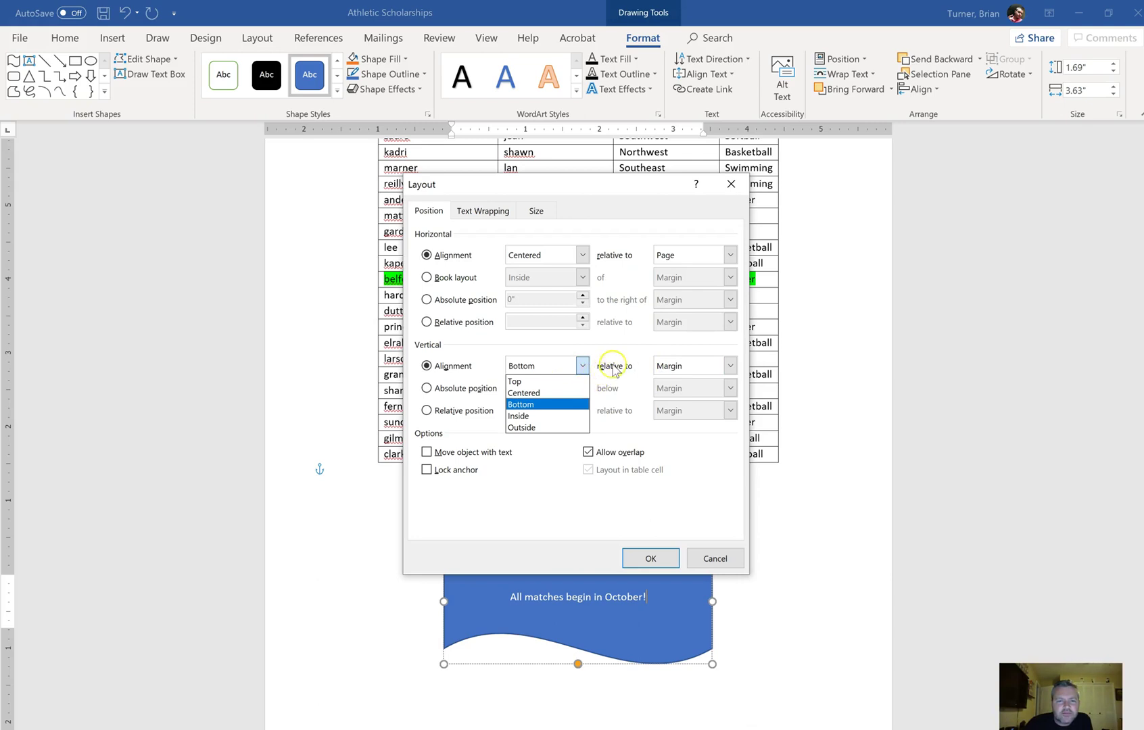
click(560, 408)
click(666, 366)
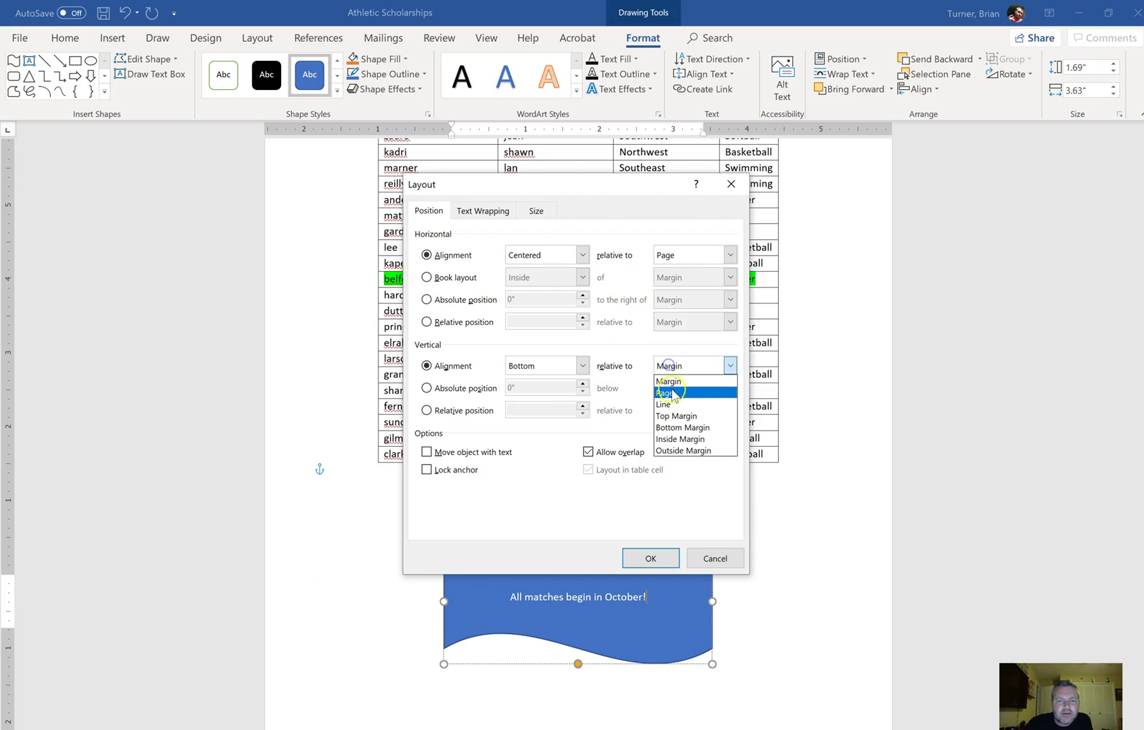
click(670, 393)
click(664, 557)
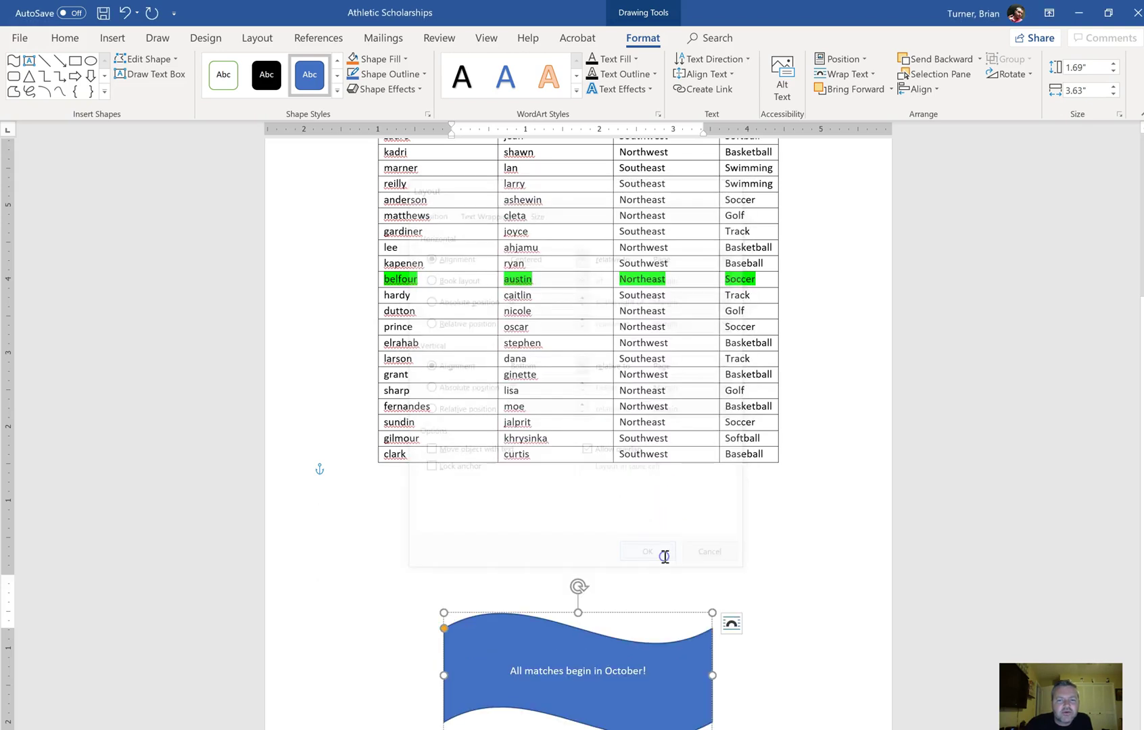
click(818, 567)
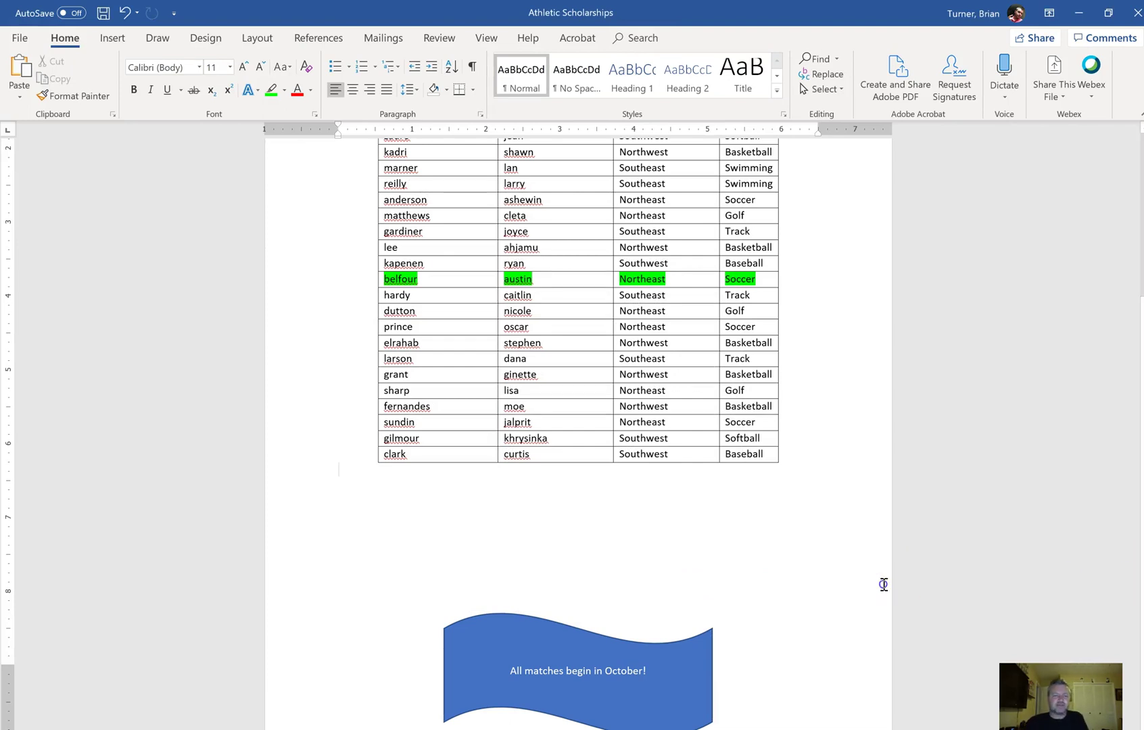
click(740, 682)
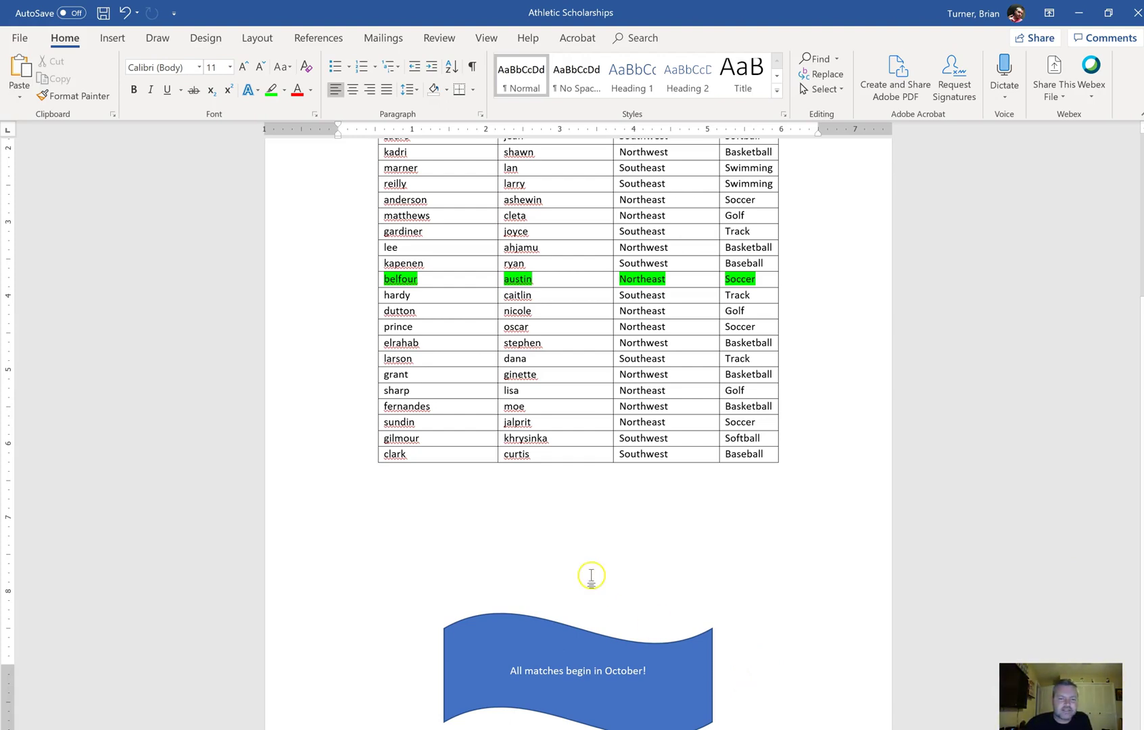
click(125, 13)
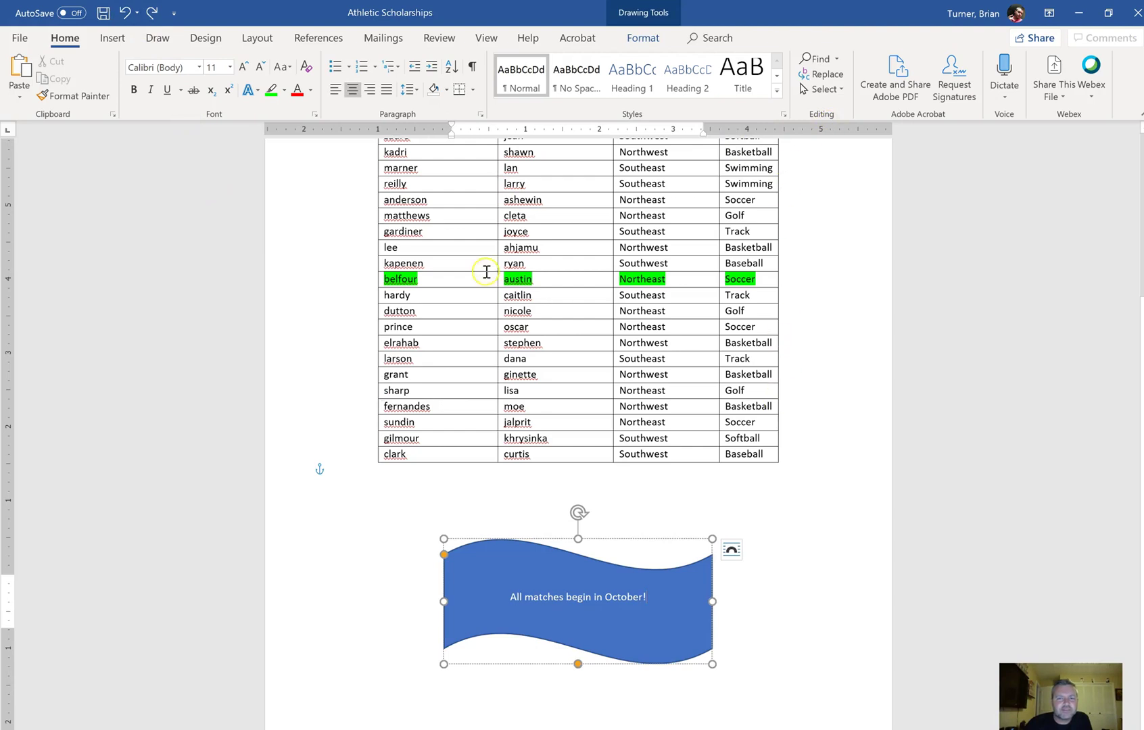
click(150, 13)
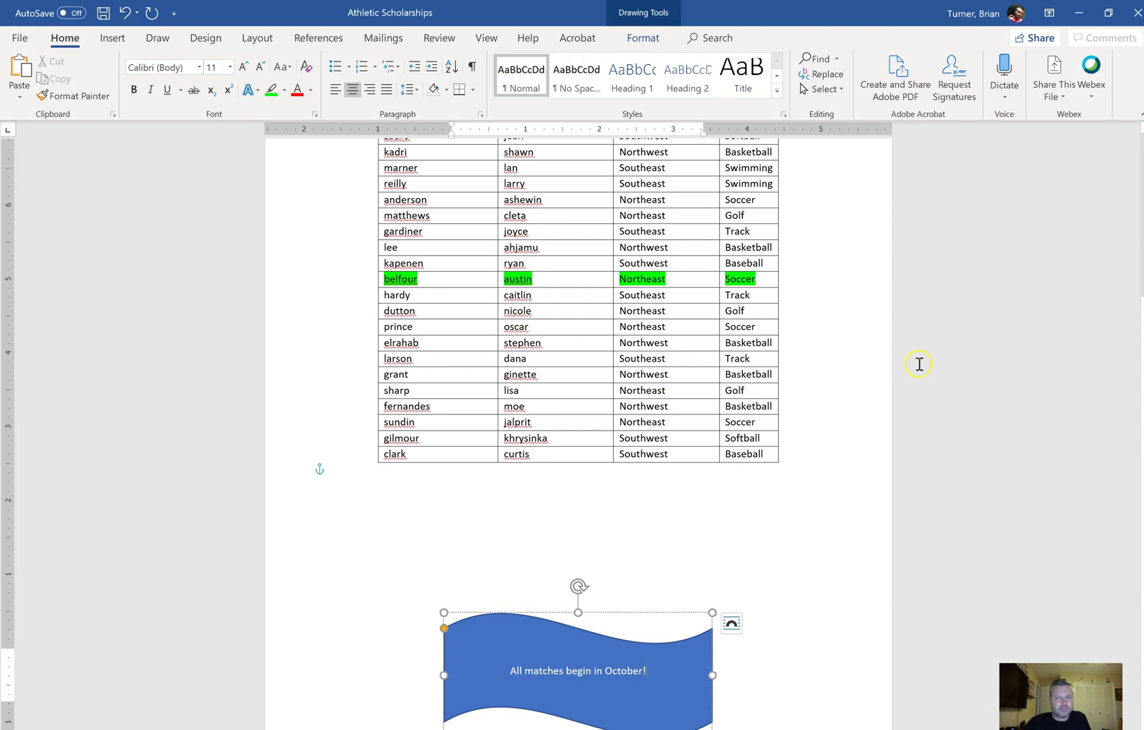
scroll(575, 270, up, 5)
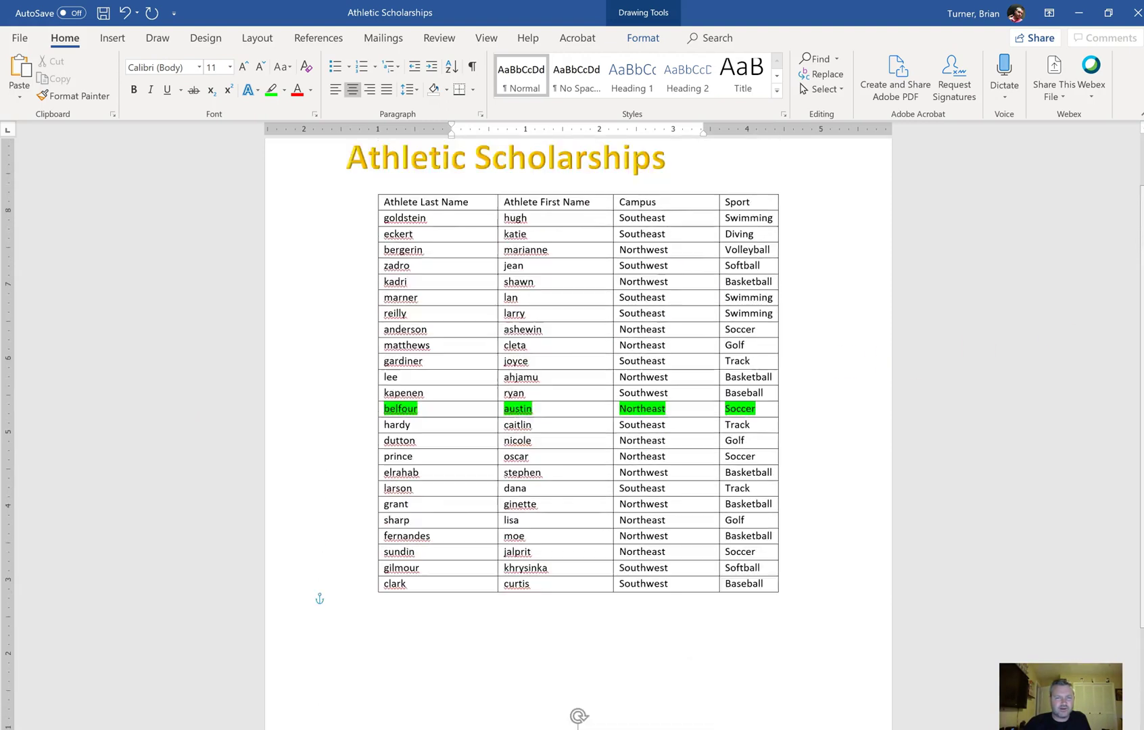
Step: Bring up the Table Design tools for the athlete table, leaving its contents unchanged
click(559, 288)
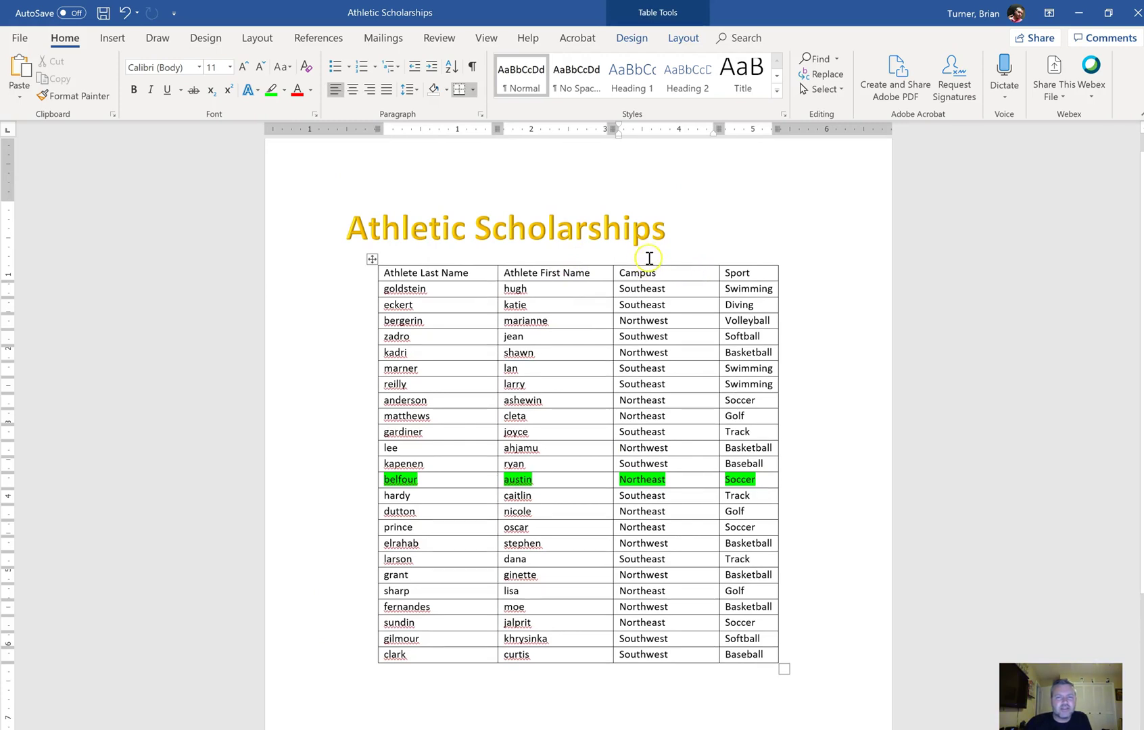
click(656, 265)
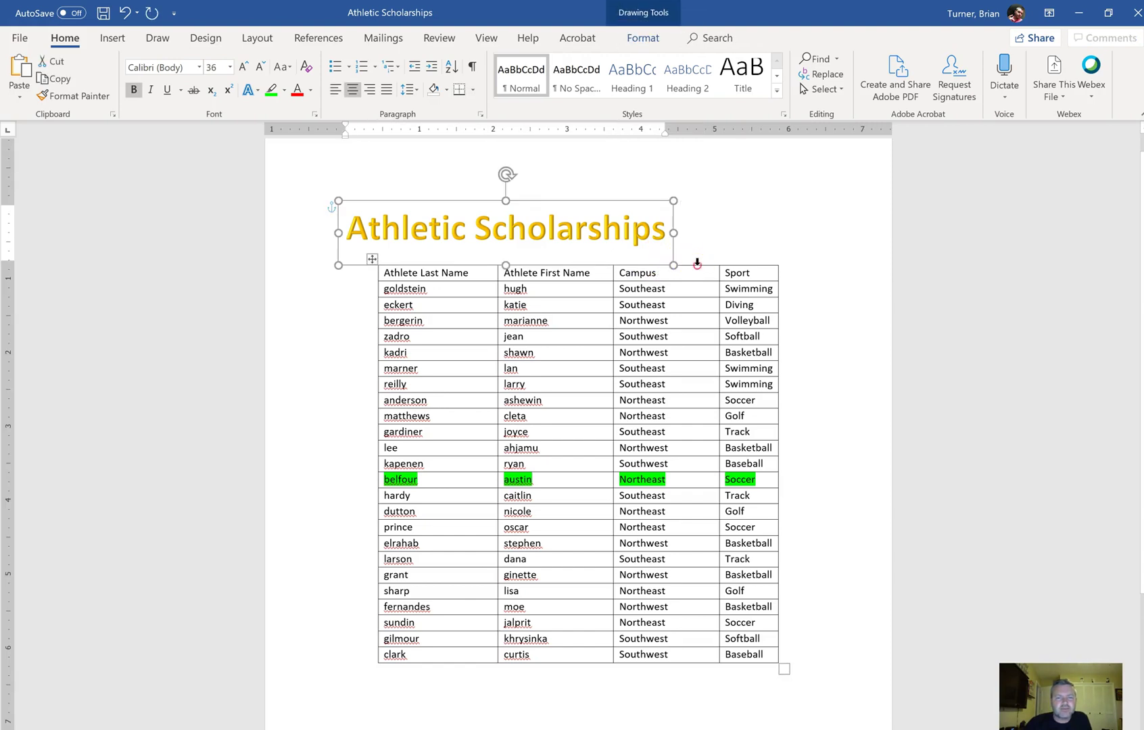
click(697, 263)
right_click(697, 262)
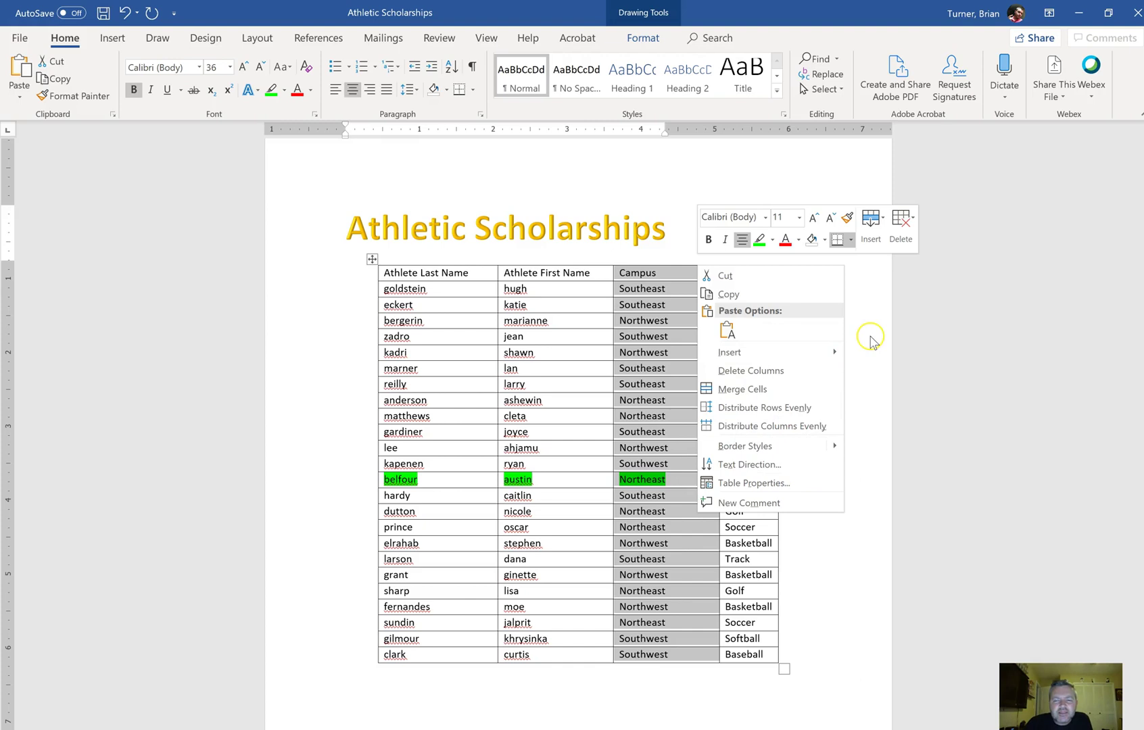
mouse_move(803, 363)
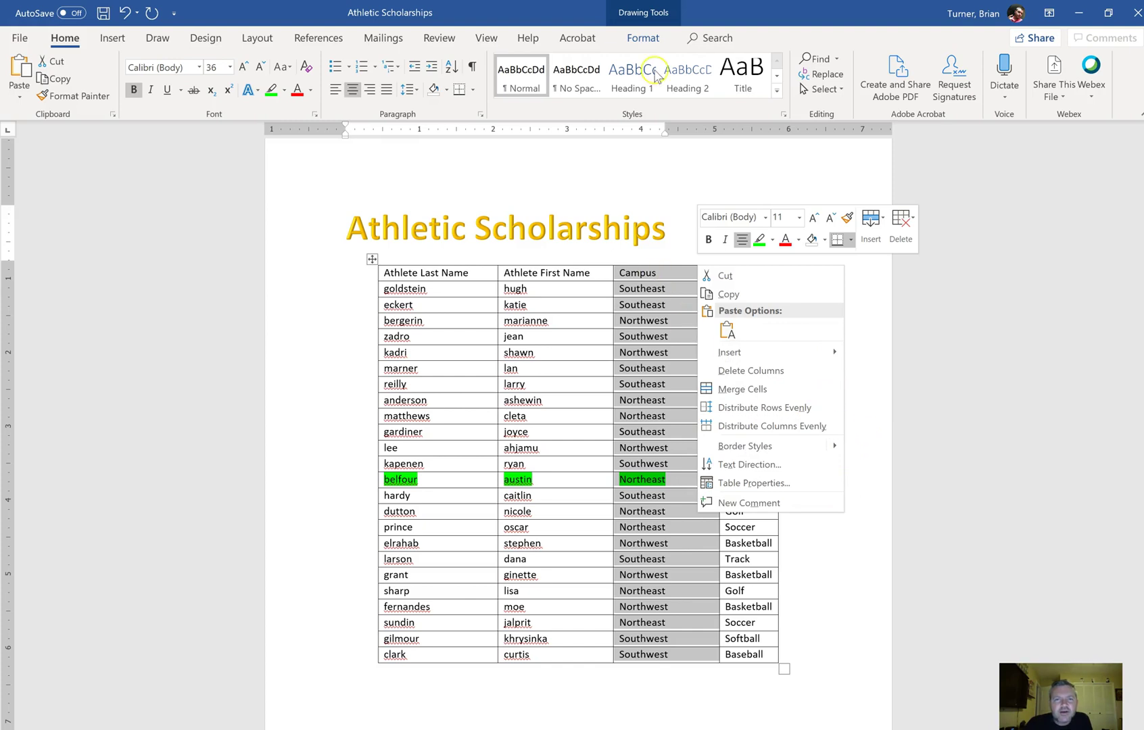
click(645, 39)
click(633, 38)
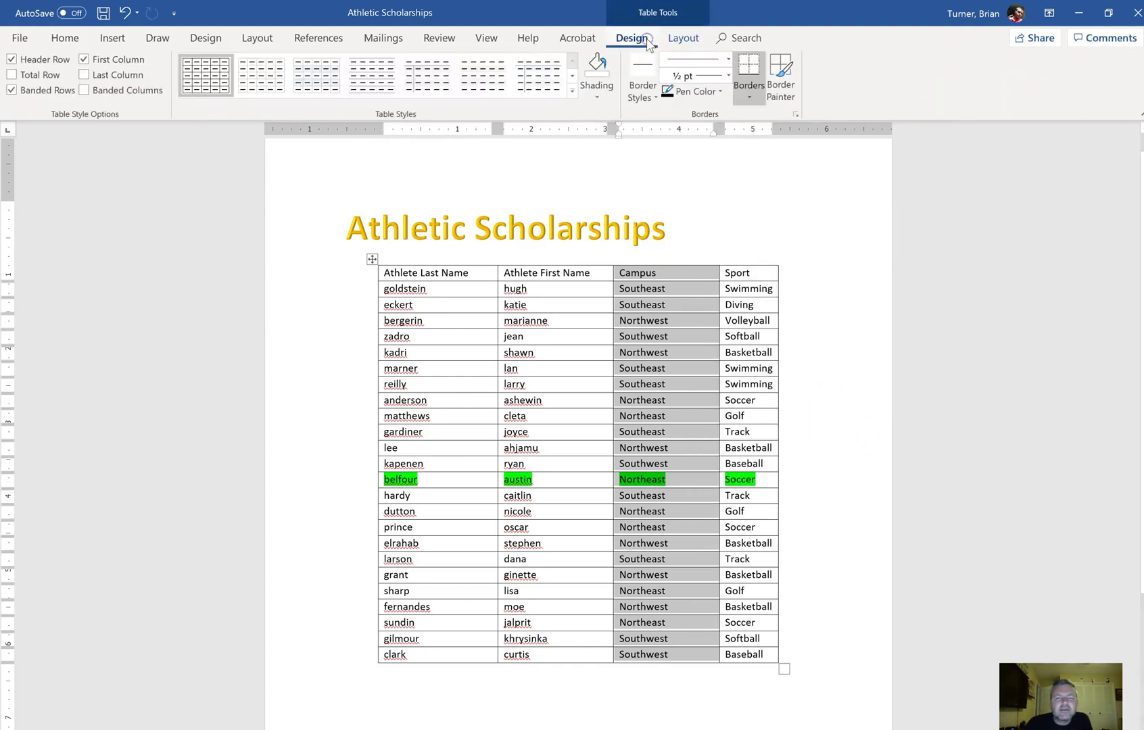
Step: Set all four table columns to an equal width of 1.4"
click(680, 38)
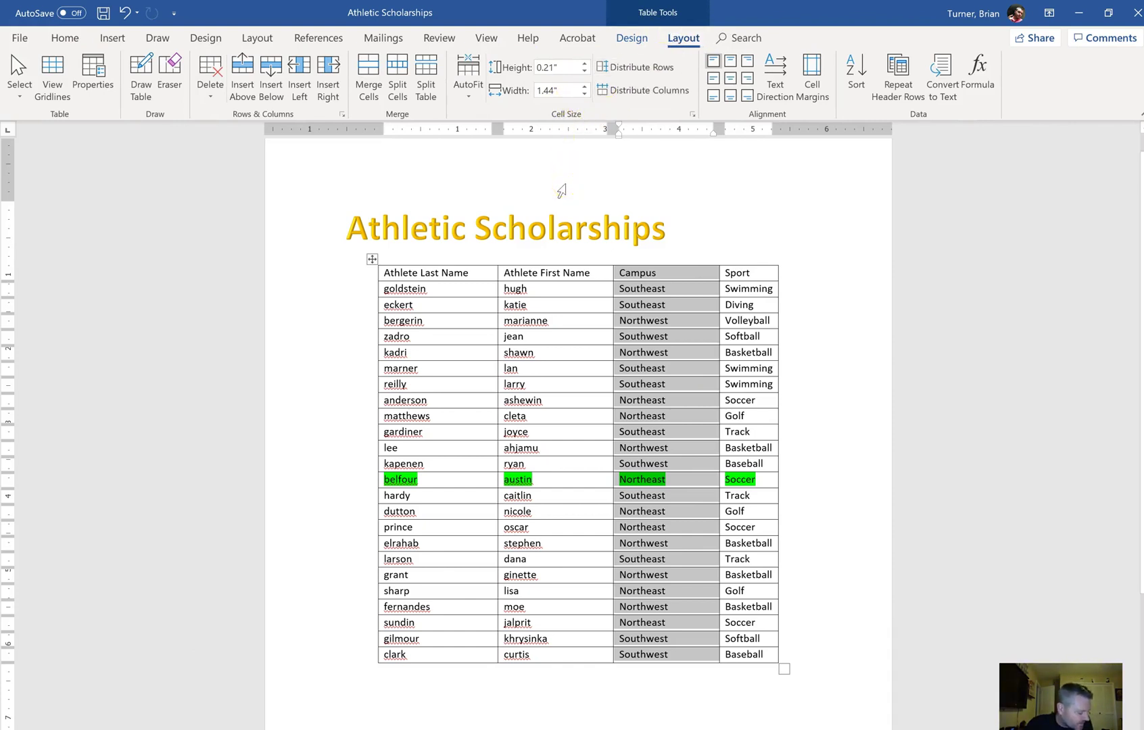
click(528, 287)
click(454, 302)
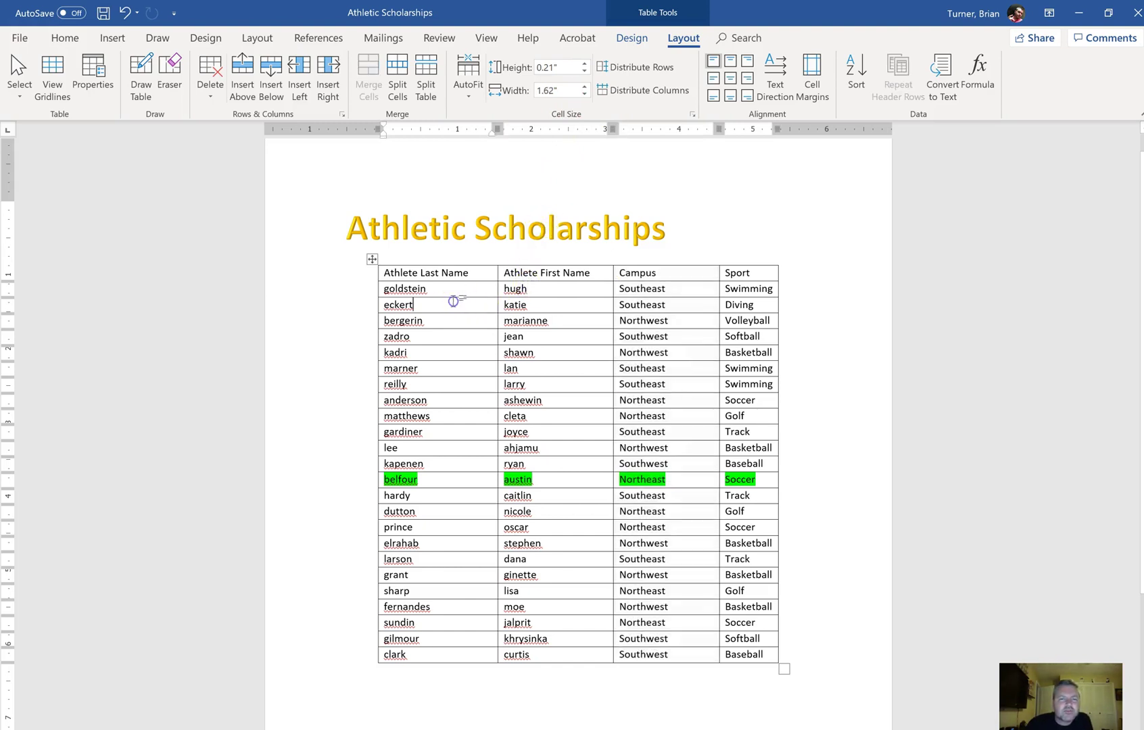
click(744, 320)
drag(461, 262, 734, 272)
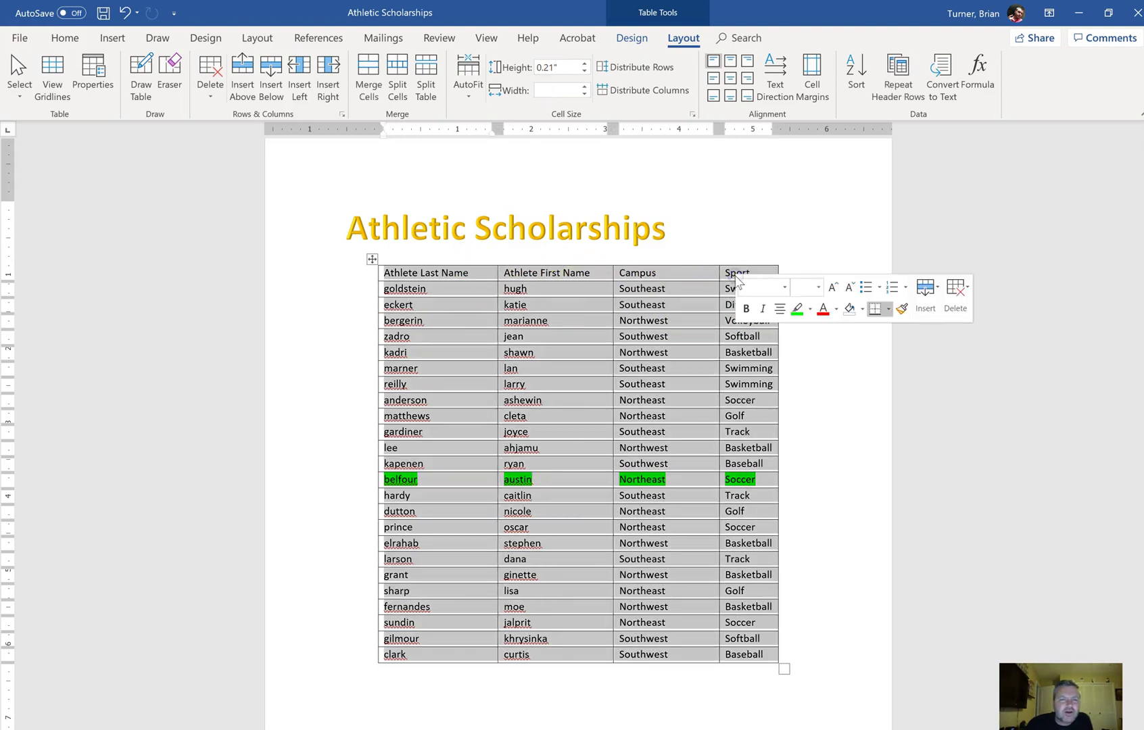
click(554, 91)
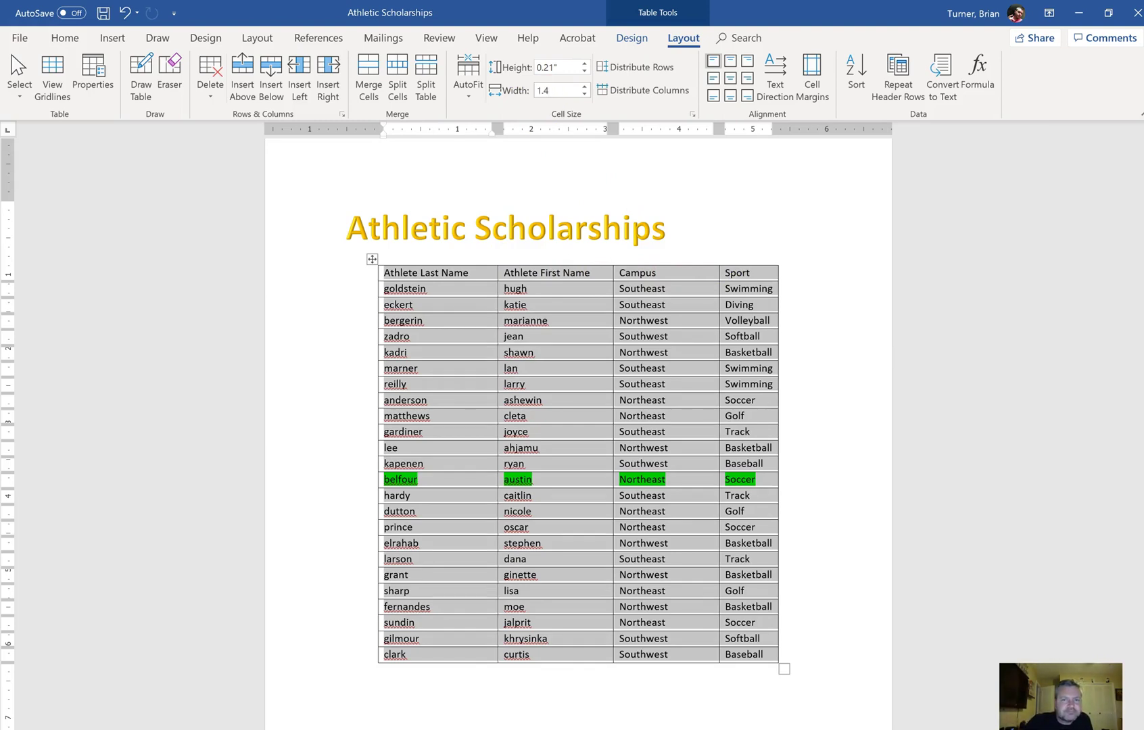
key(Return)
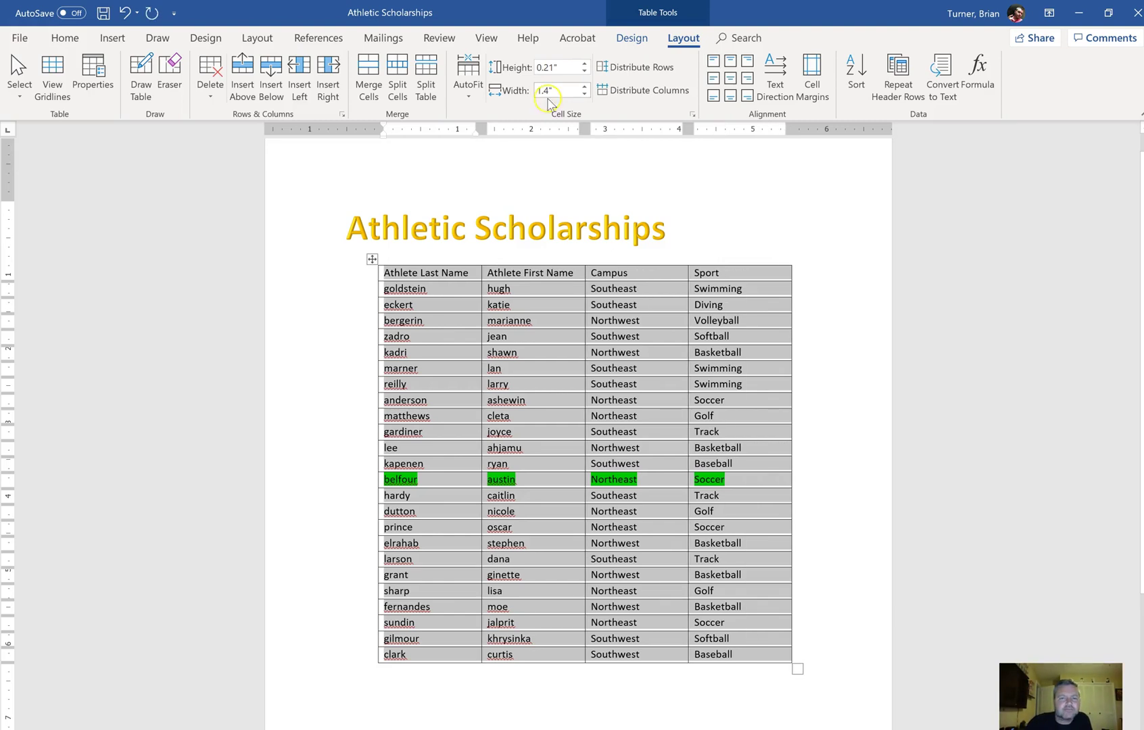
click(533, 352)
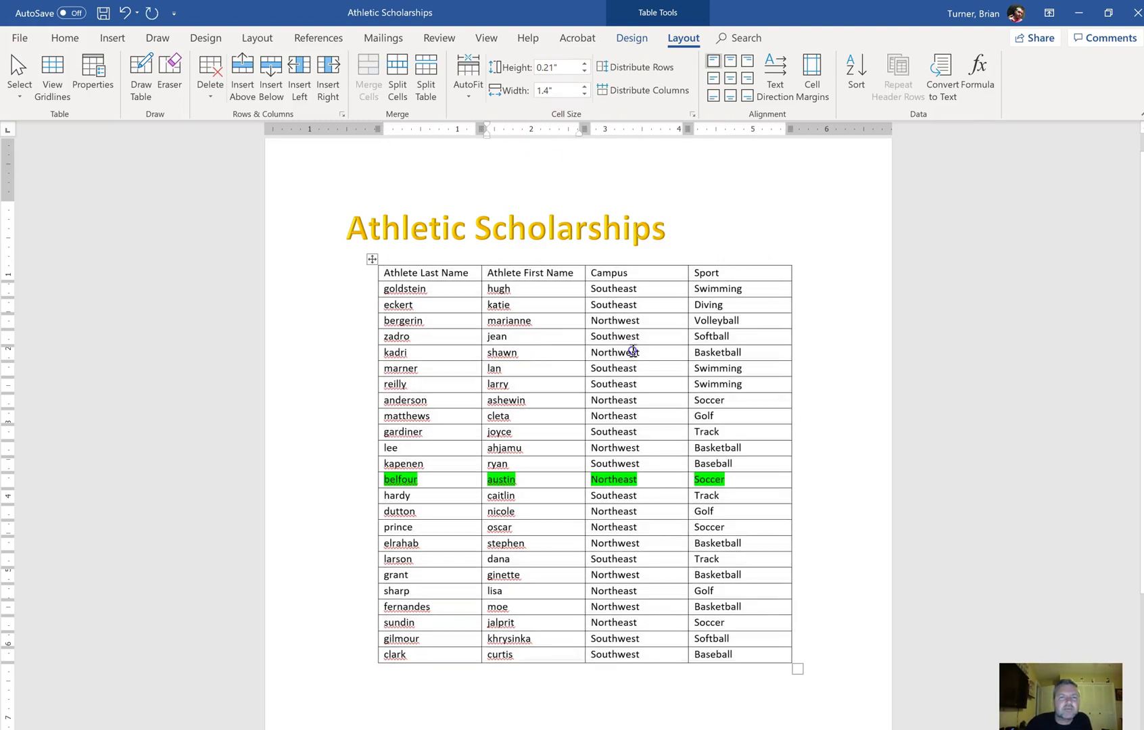
click(424, 372)
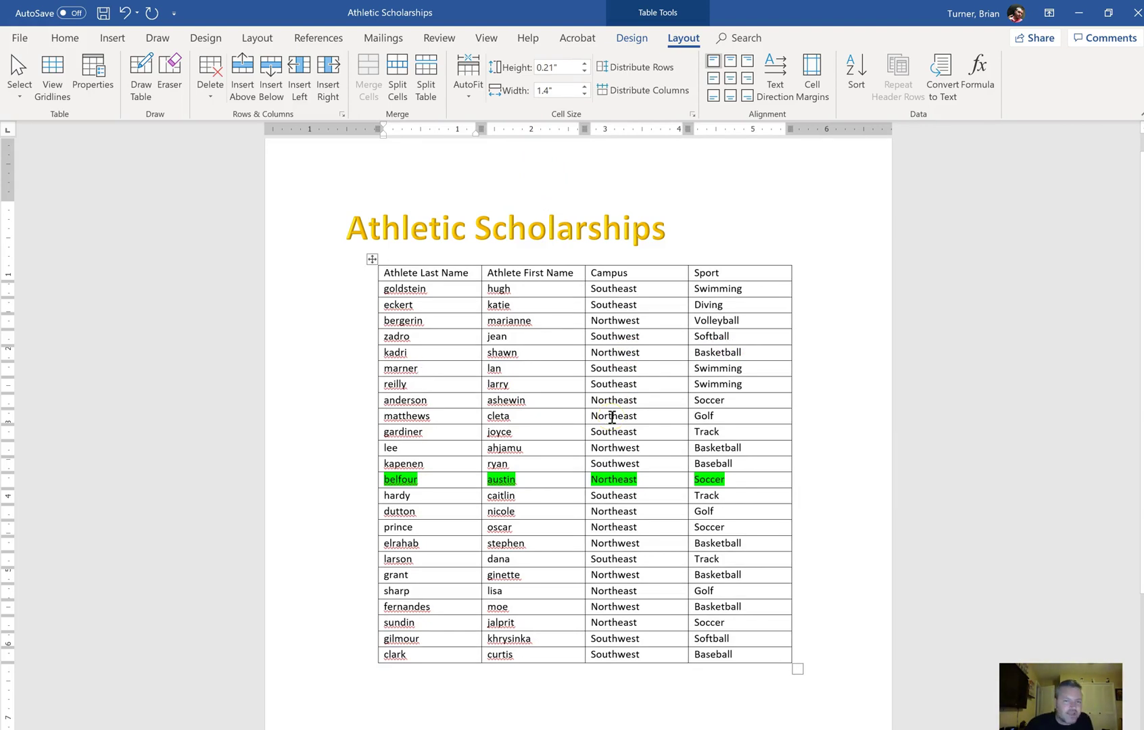
click(652, 312)
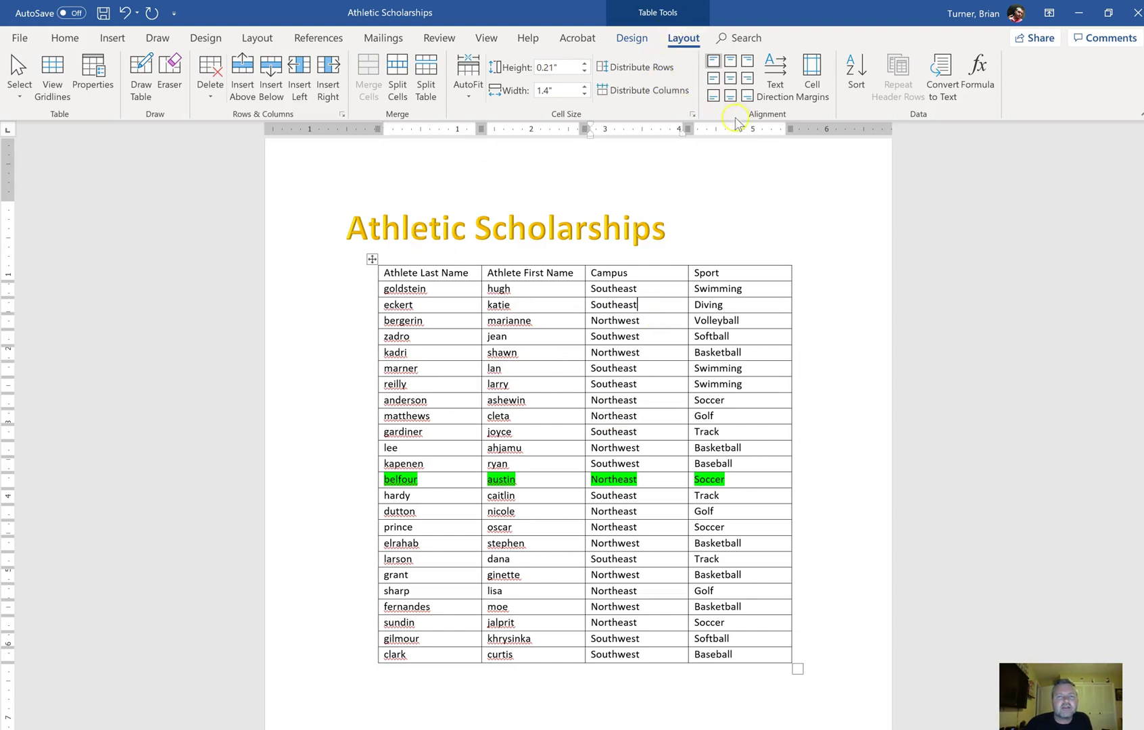
Step: Sort the table by Column 4 (sport), then by Column 1 (last name)
click(849, 90)
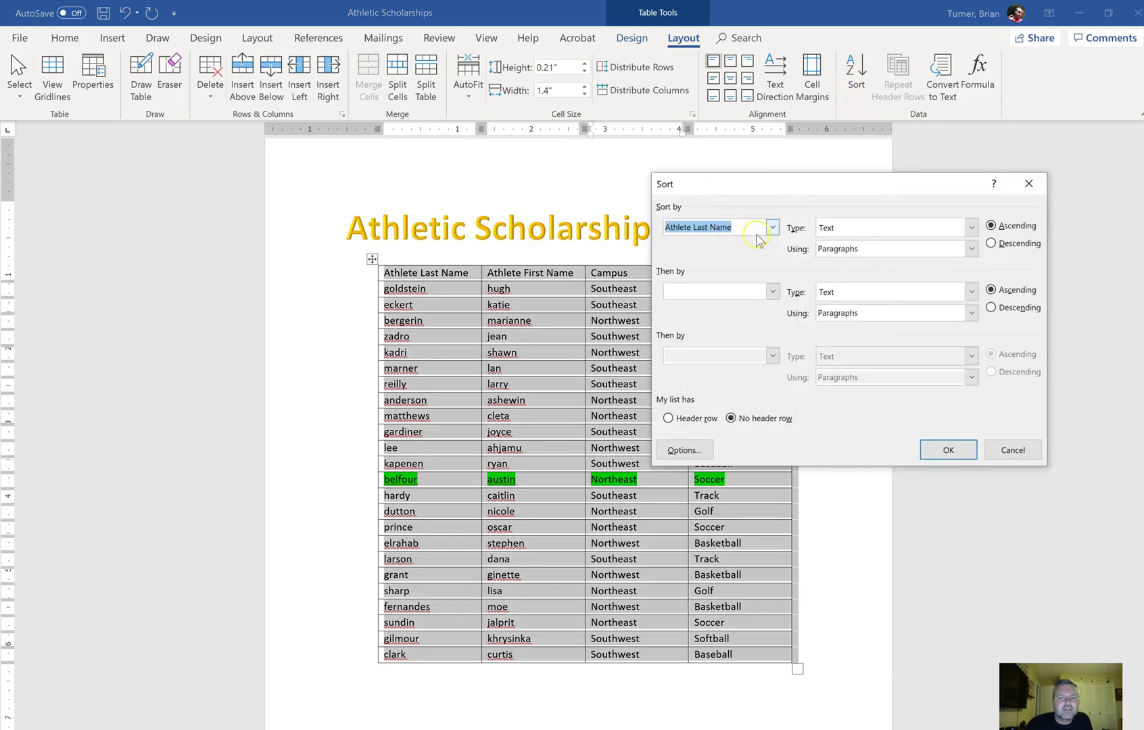
click(772, 228)
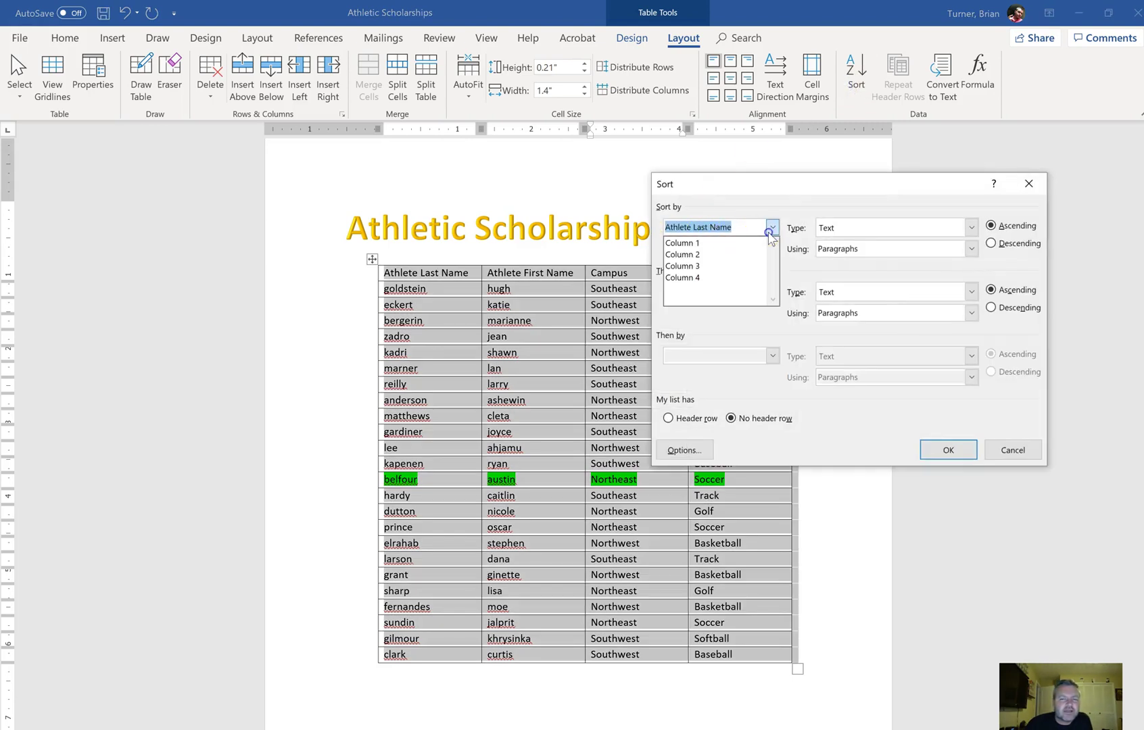
click(769, 231)
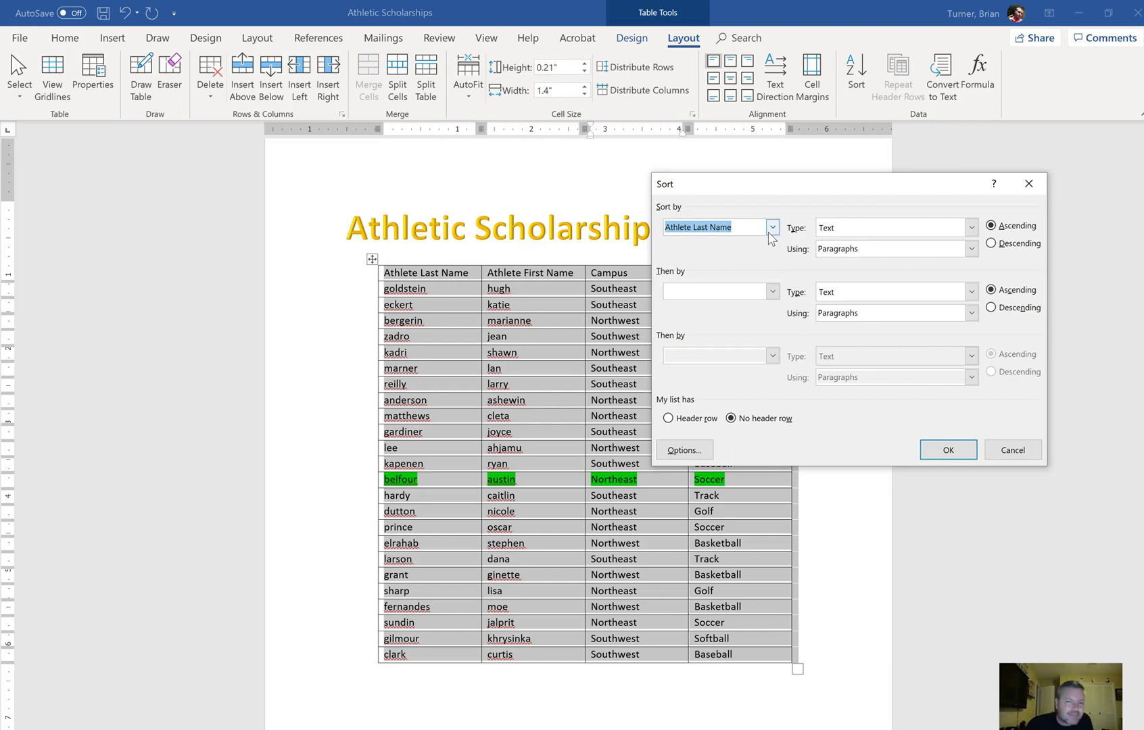
drag(792, 188, 865, 219)
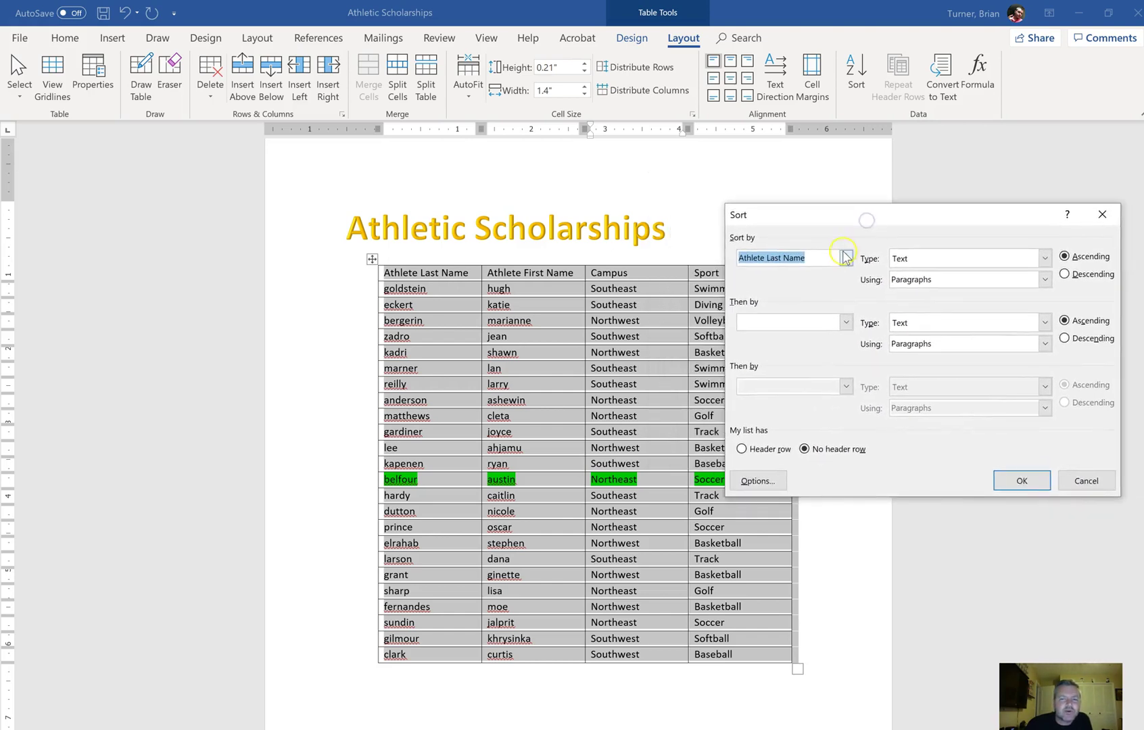
click(844, 259)
click(818, 309)
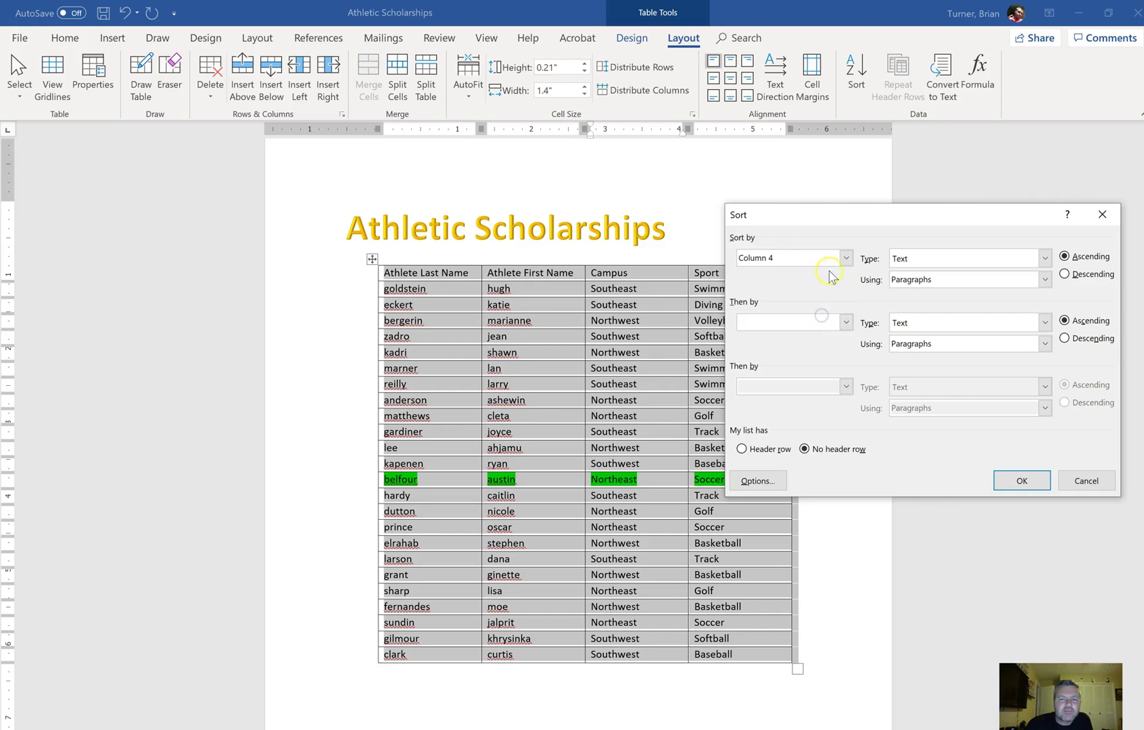
click(808, 256)
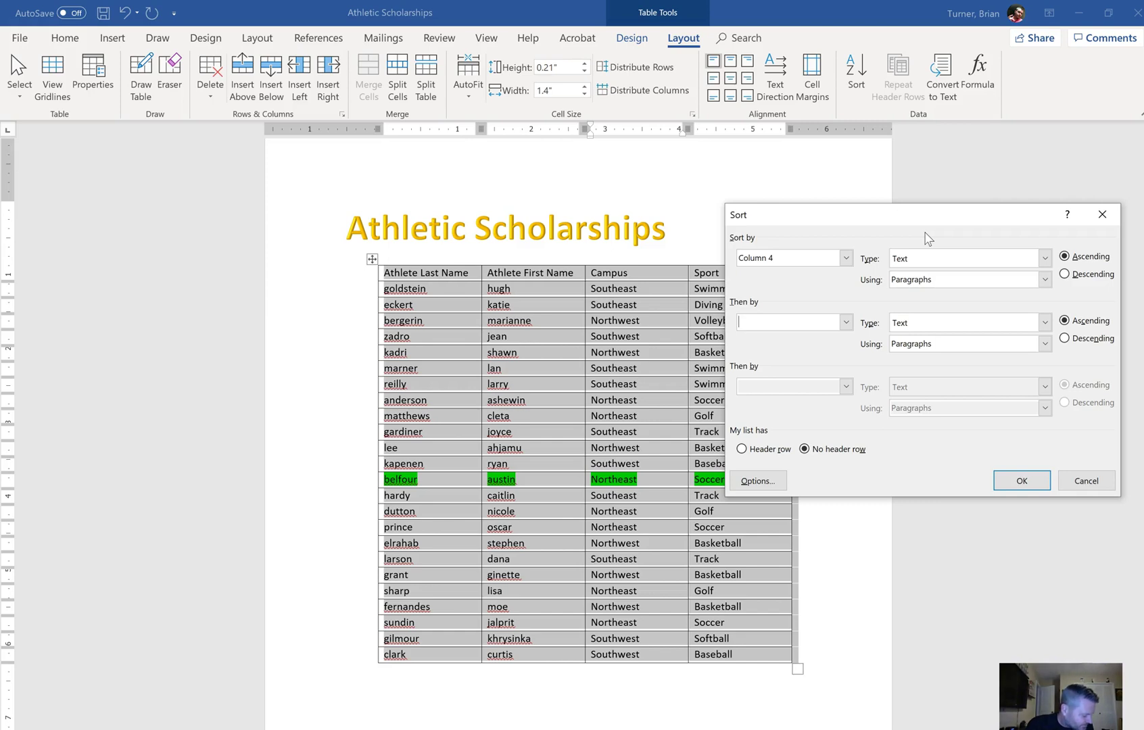
click(845, 324)
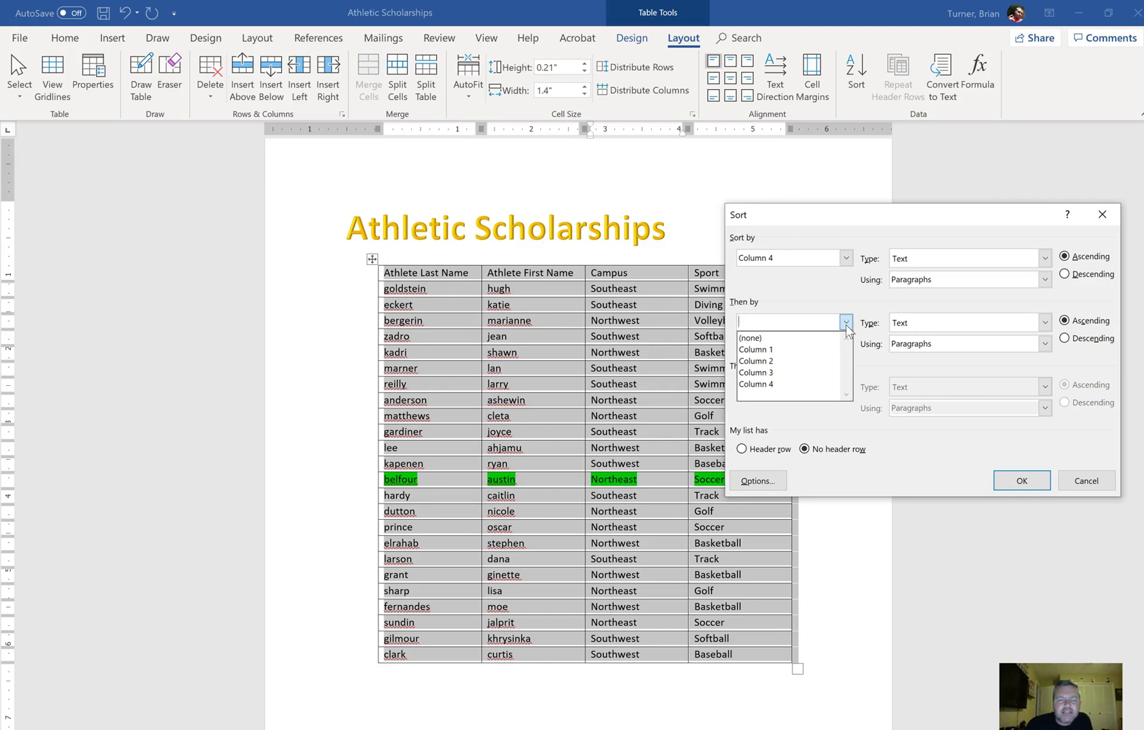
click(811, 350)
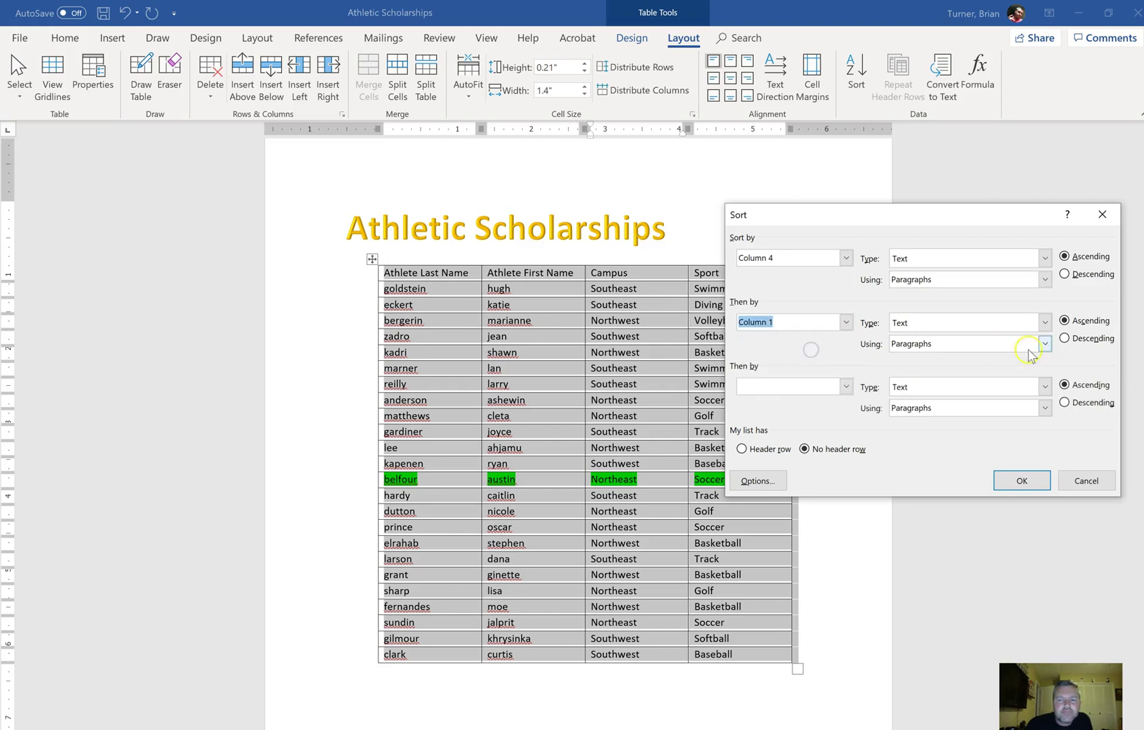
click(1022, 481)
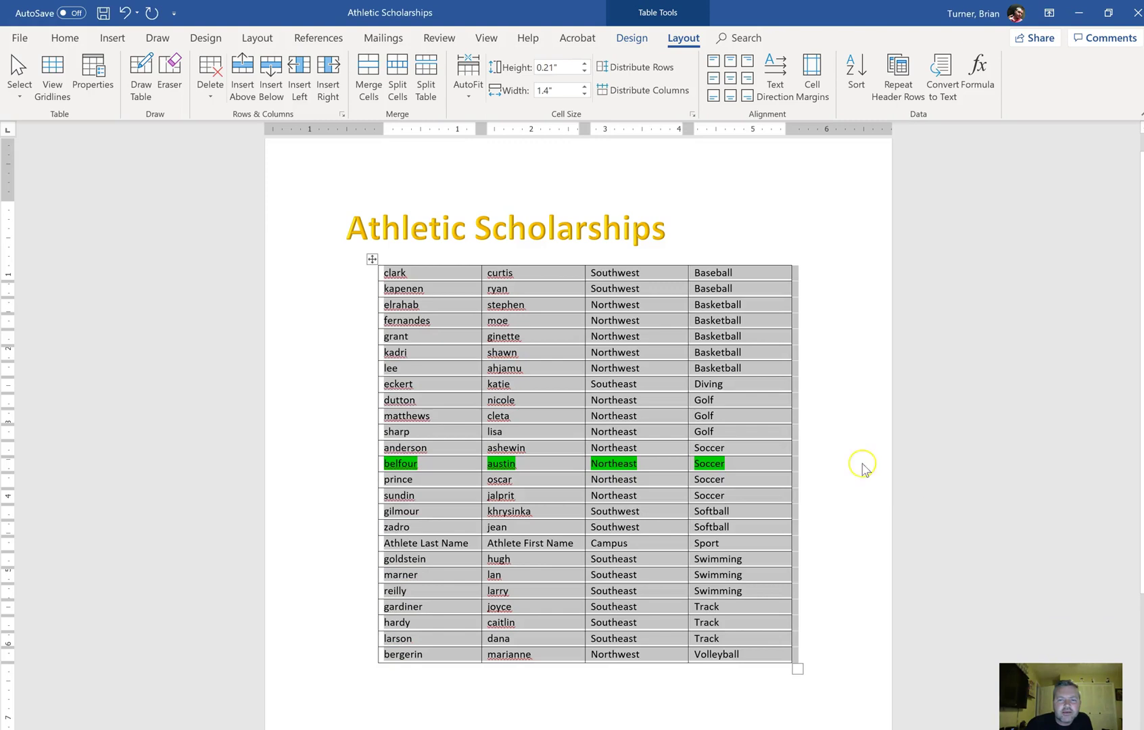